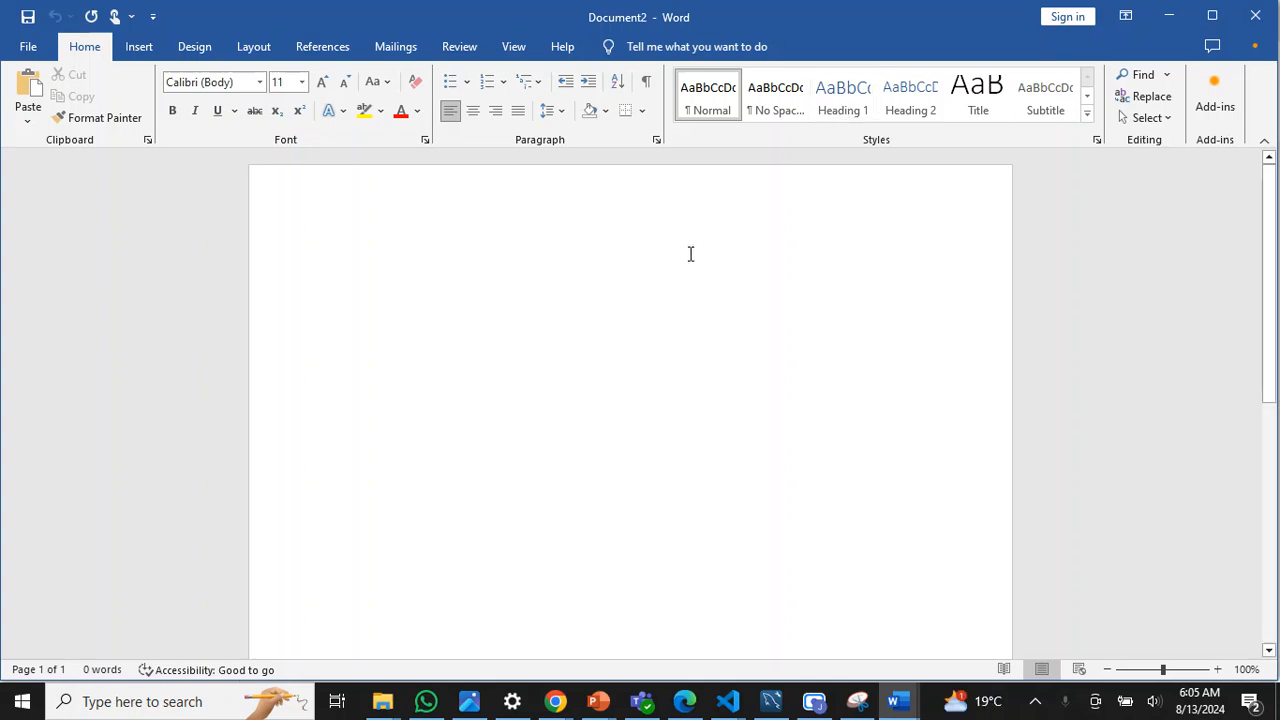
text(chapters)
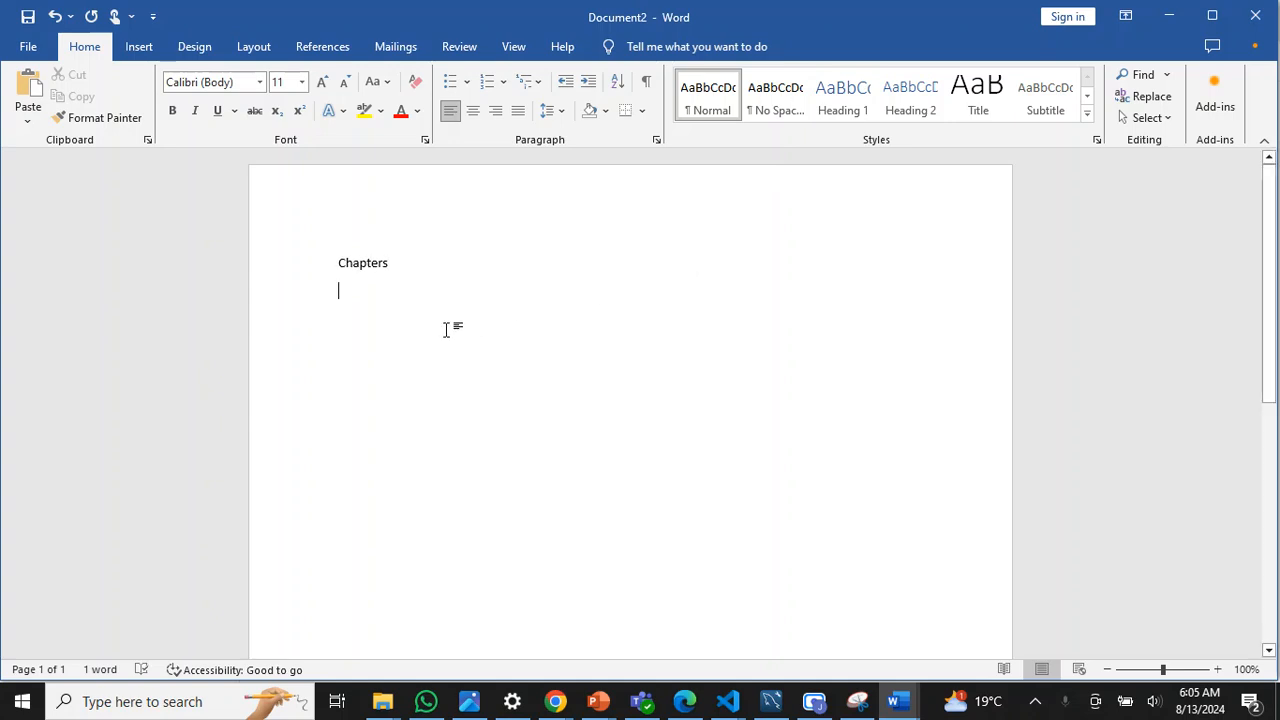
click(329, 254)
click(374, 263)
double_click(374, 263)
key(BackSpace)
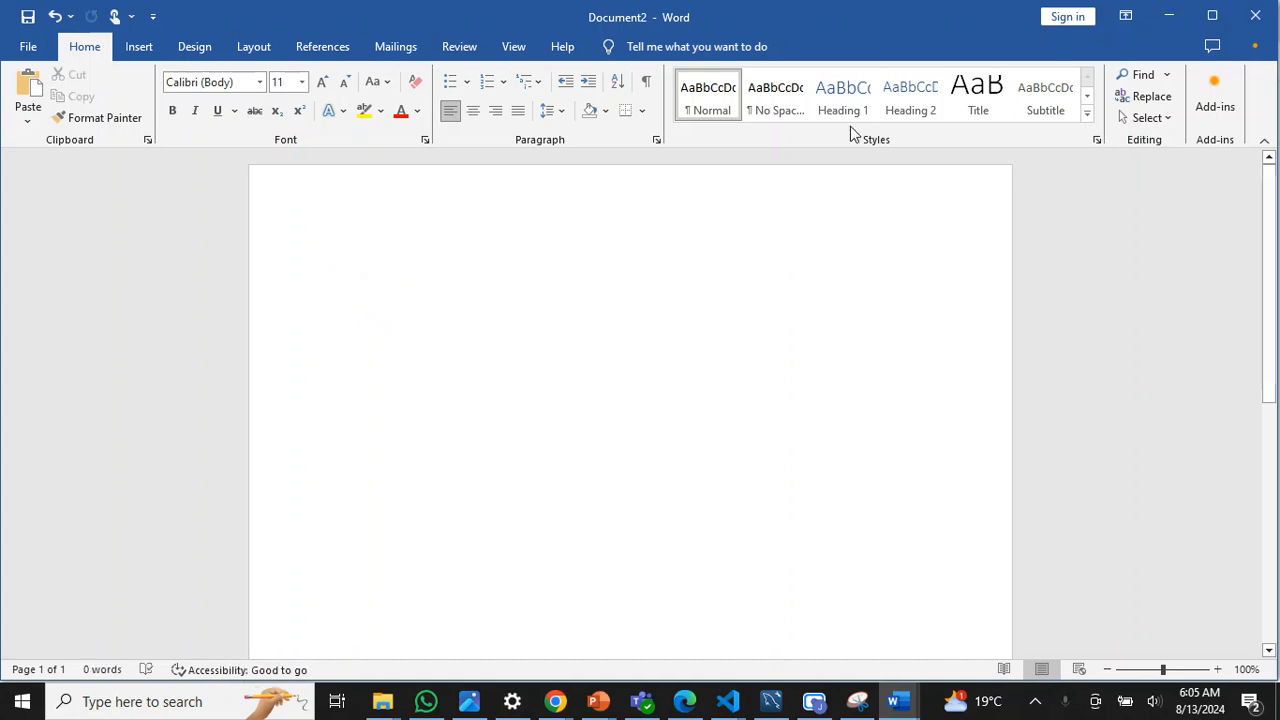
Modify the Heading 1 style to use black text in the Times New Roman font
right_click(832, 100)
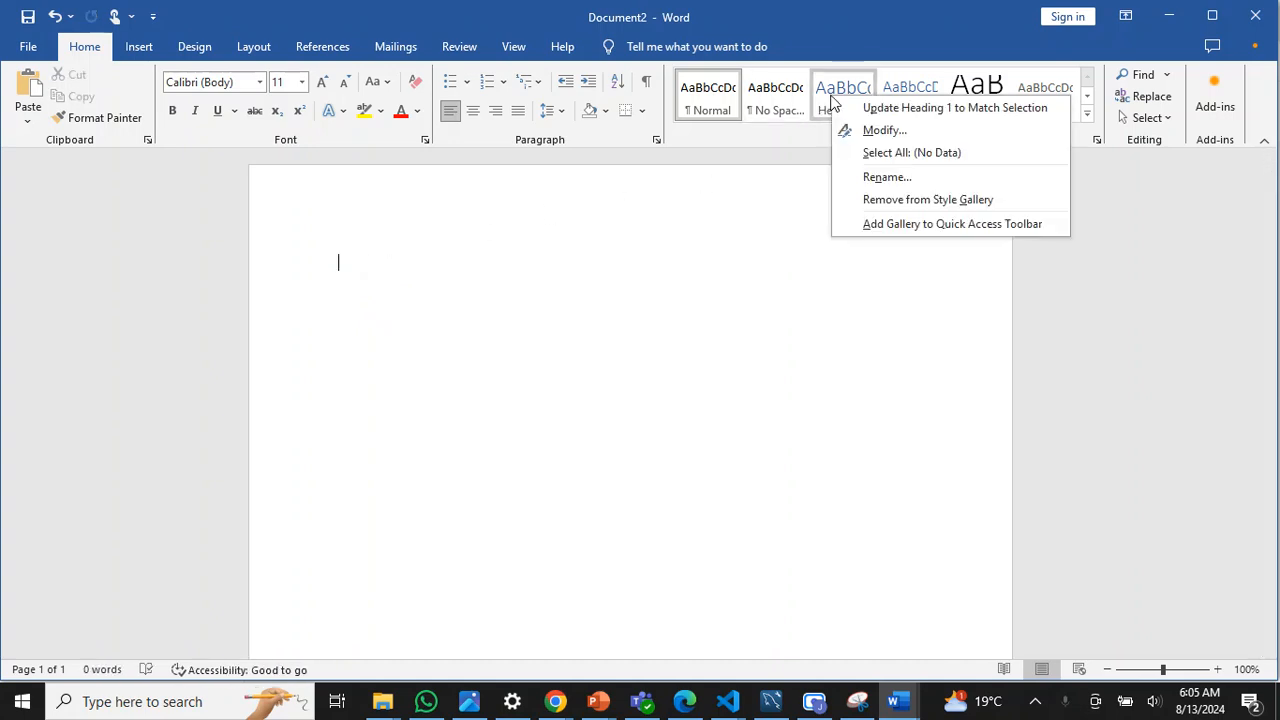
click(884, 130)
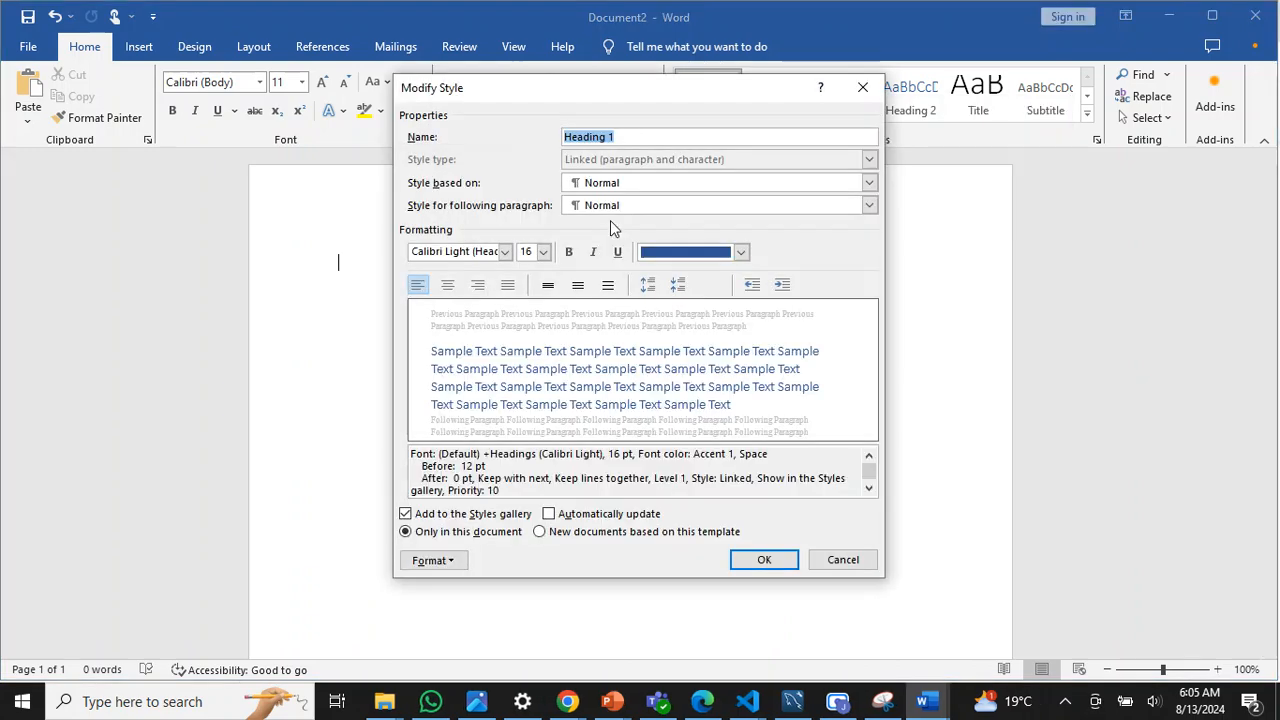
click(742, 252)
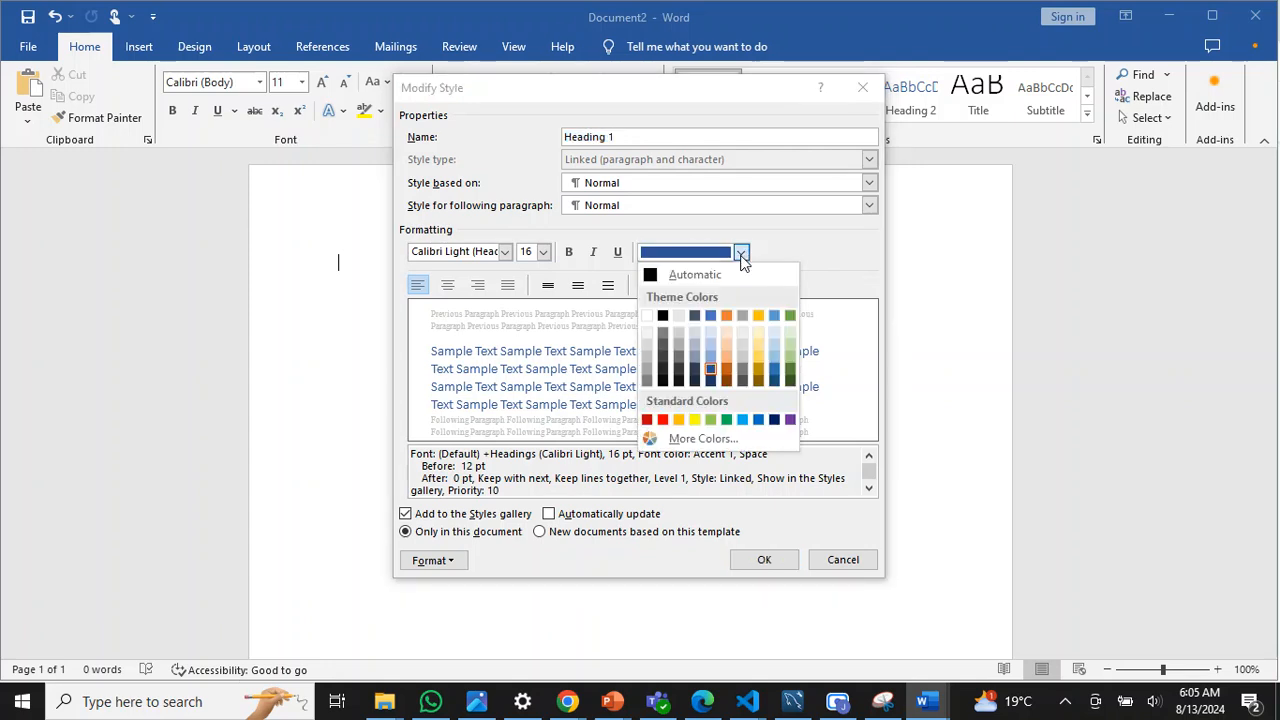
click(664, 316)
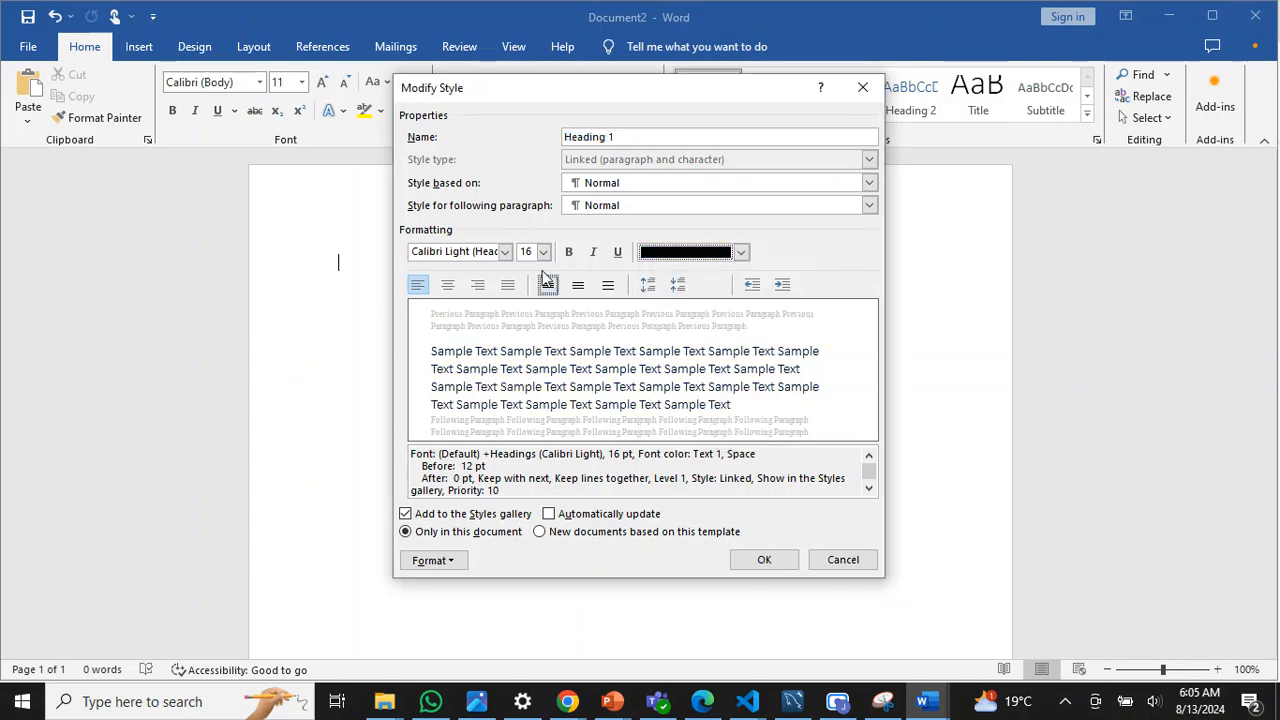
click(505, 251)
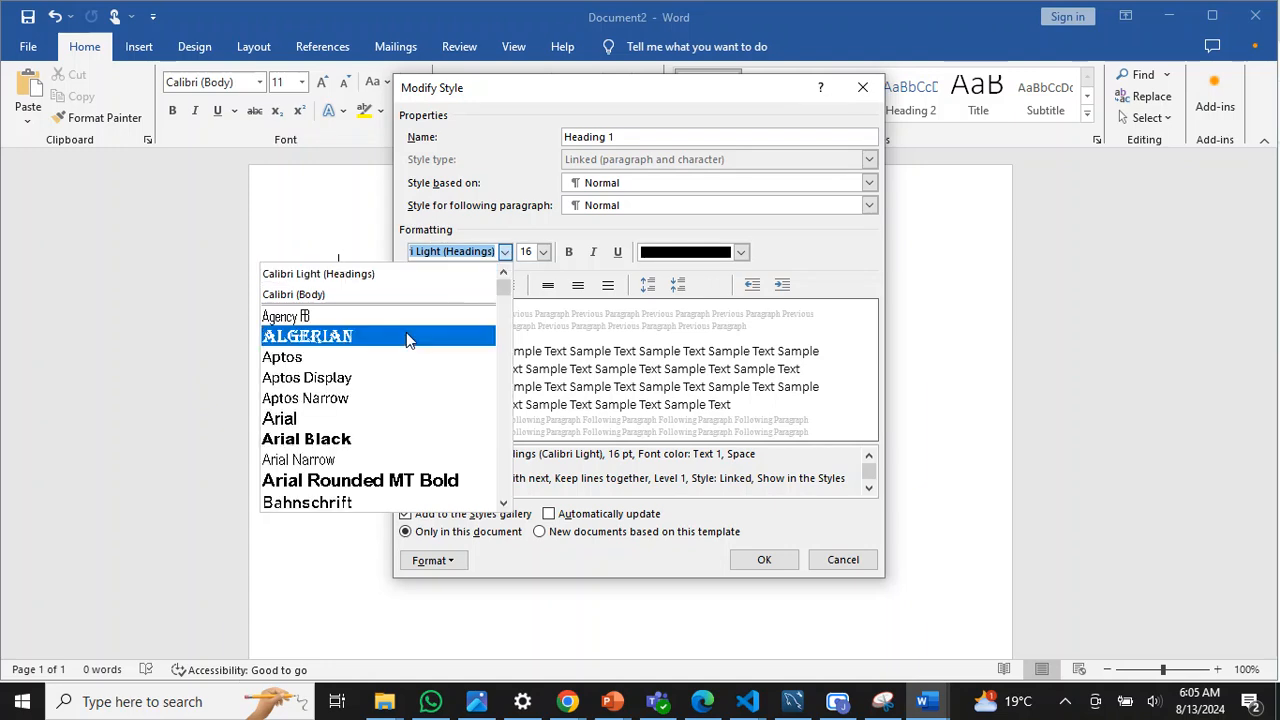
text(time)
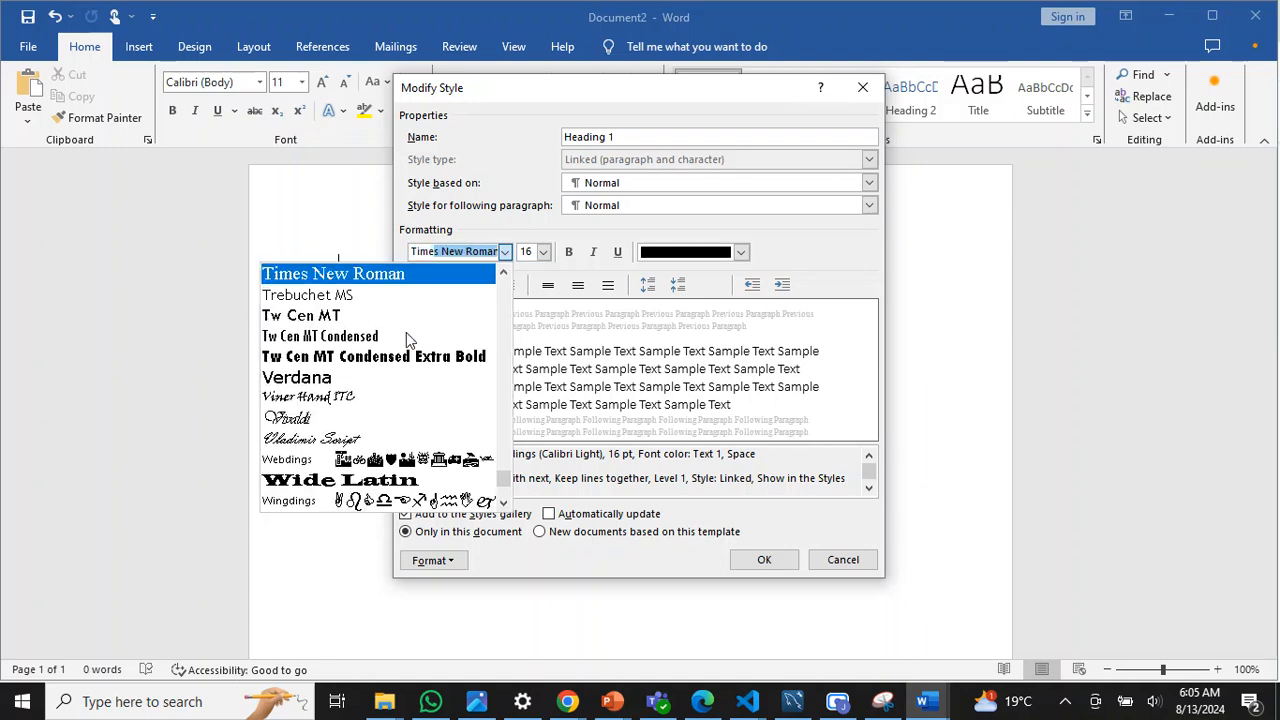
click(378, 277)
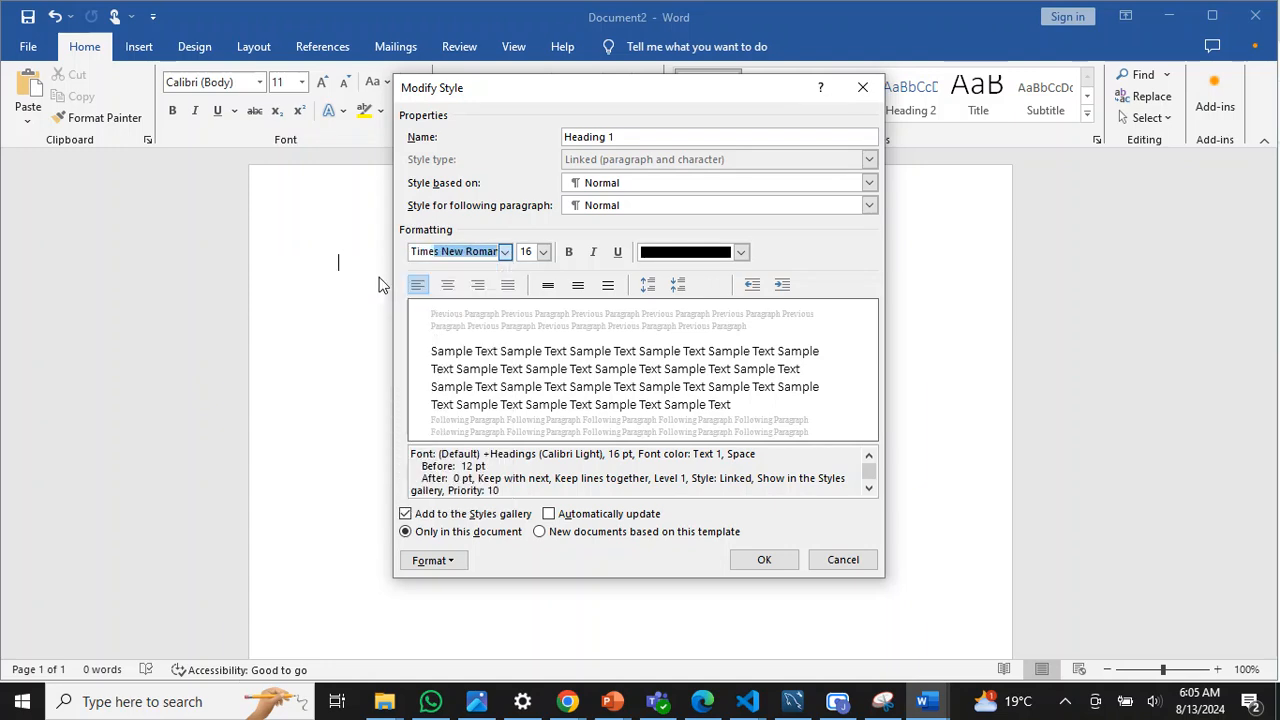
Set the Heading 1 style to 14 pt, bold and centered
click(543, 252)
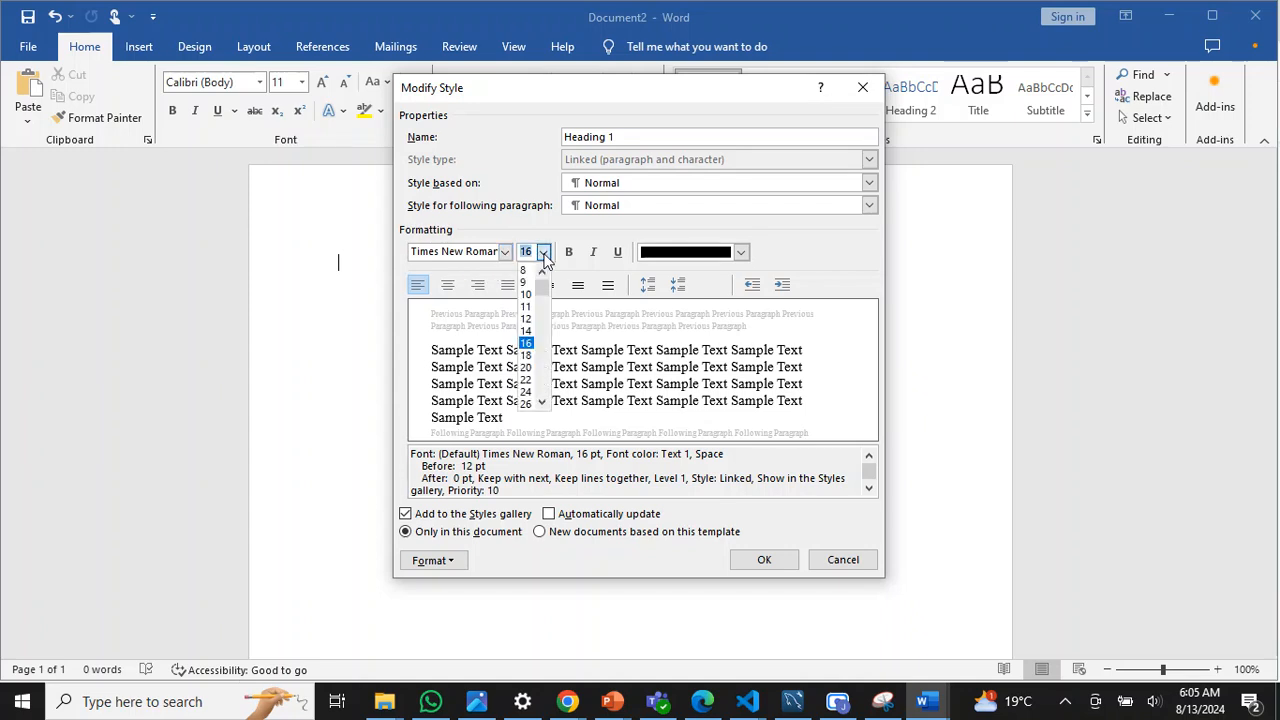
click(527, 331)
click(568, 252)
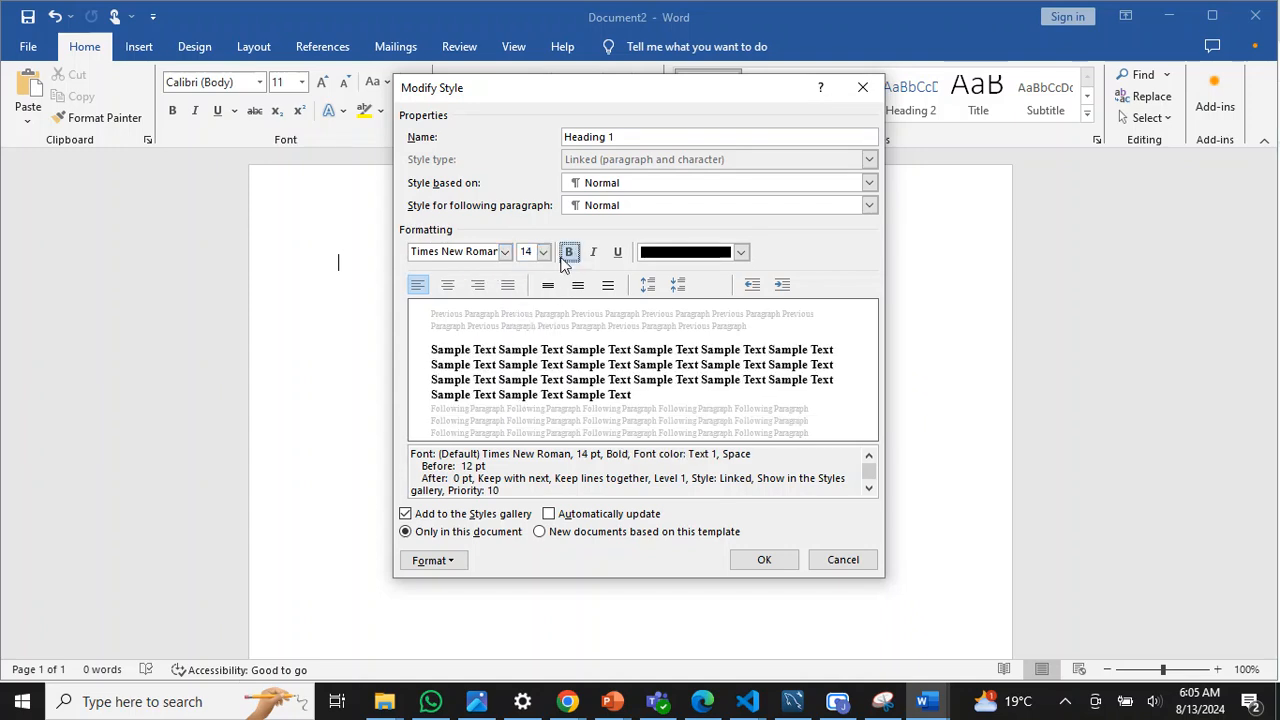
click(448, 286)
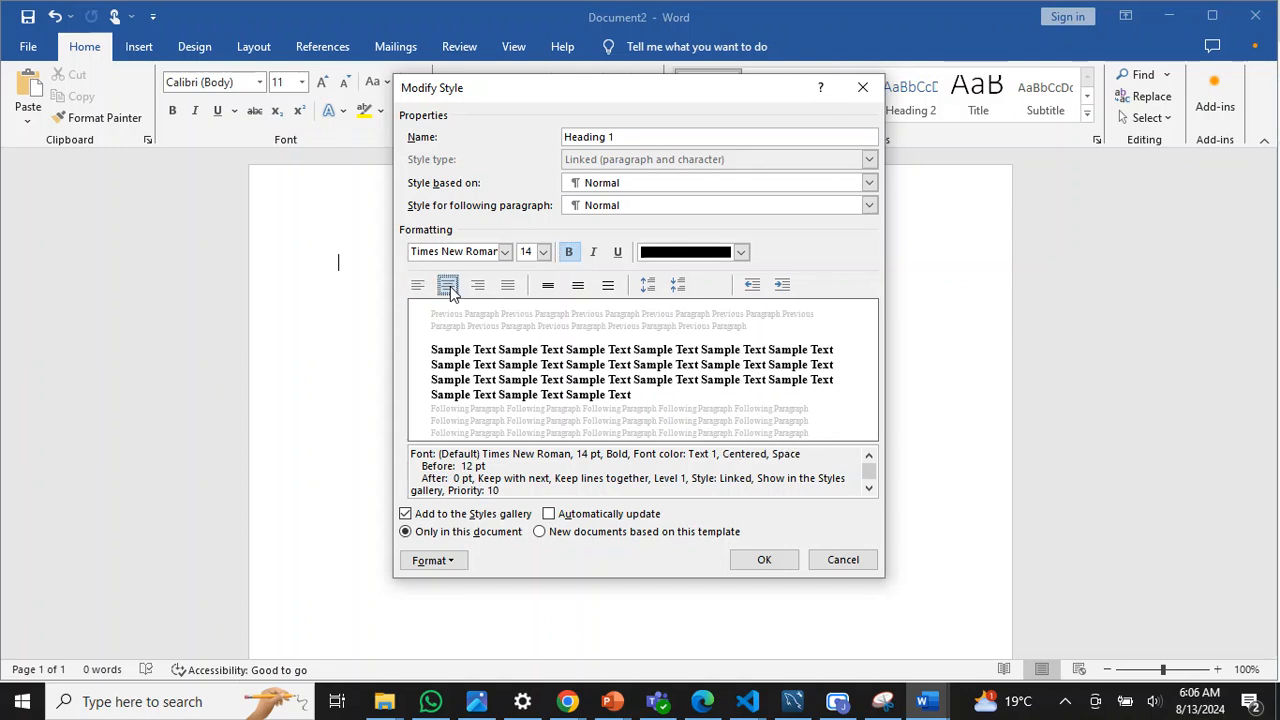
Enable Page break before in the Heading 1 style's paragraph settings and save the modified style
click(440, 566)
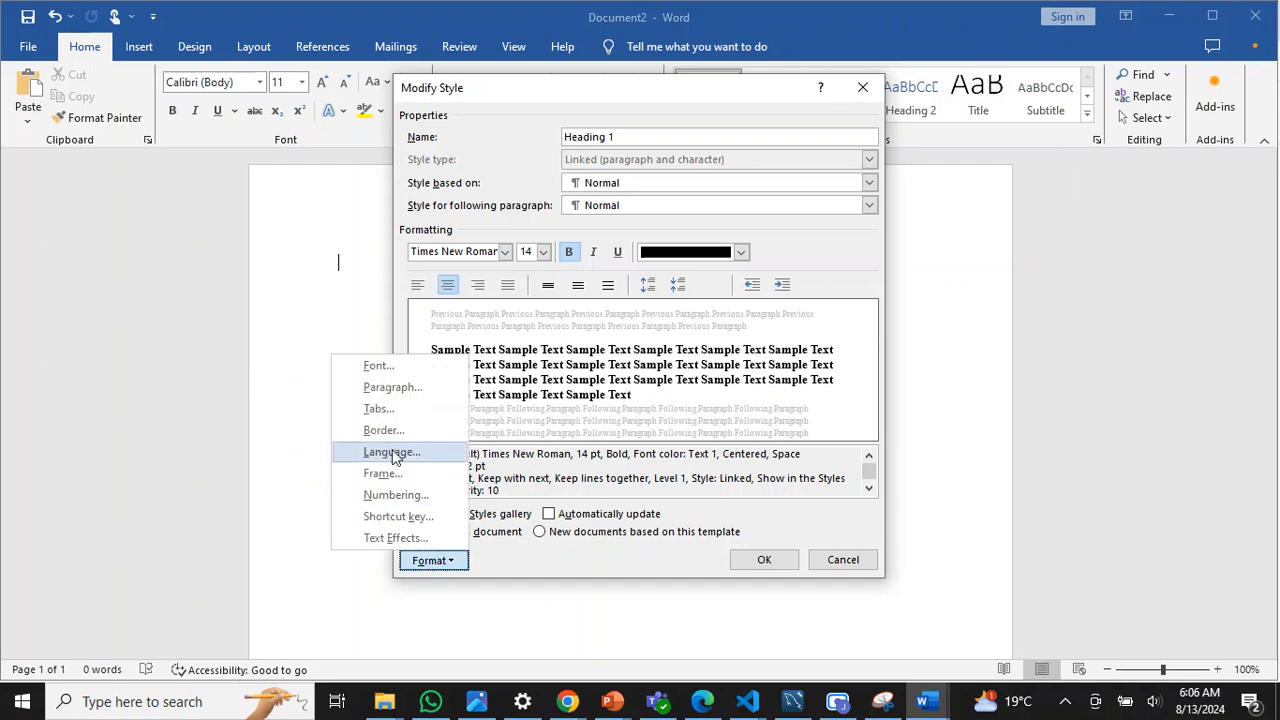
click(390, 388)
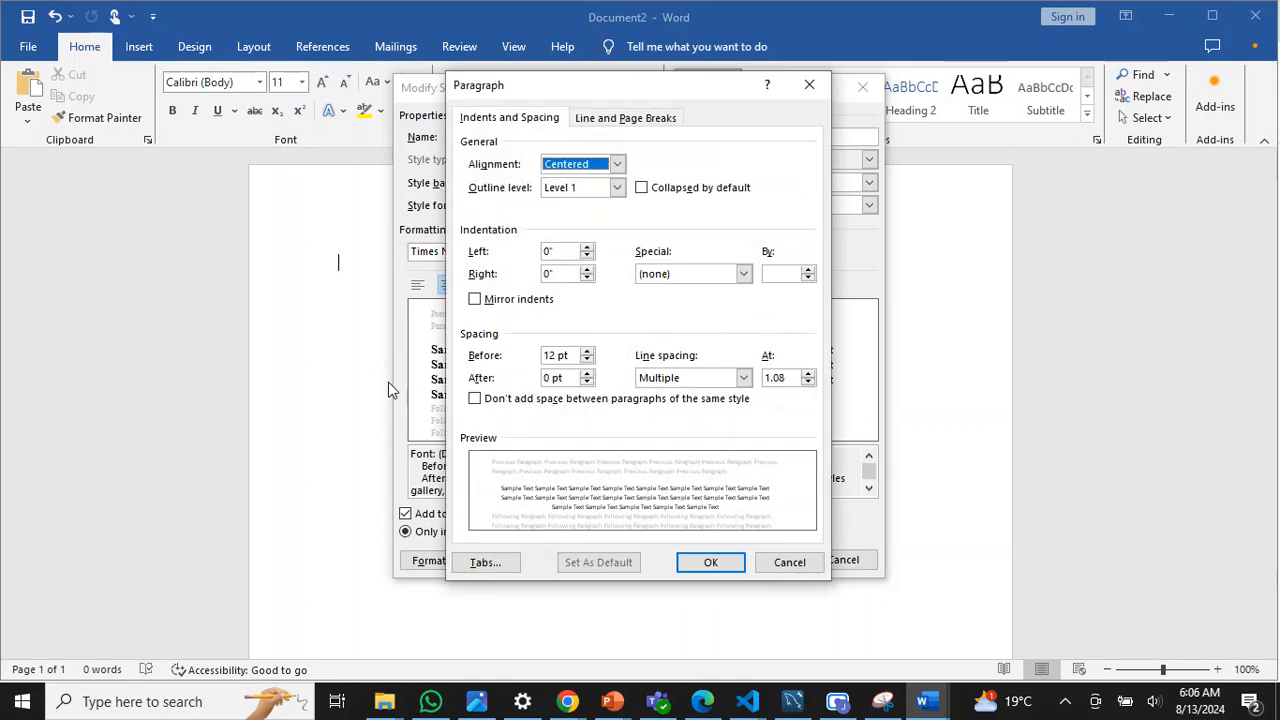
click(630, 120)
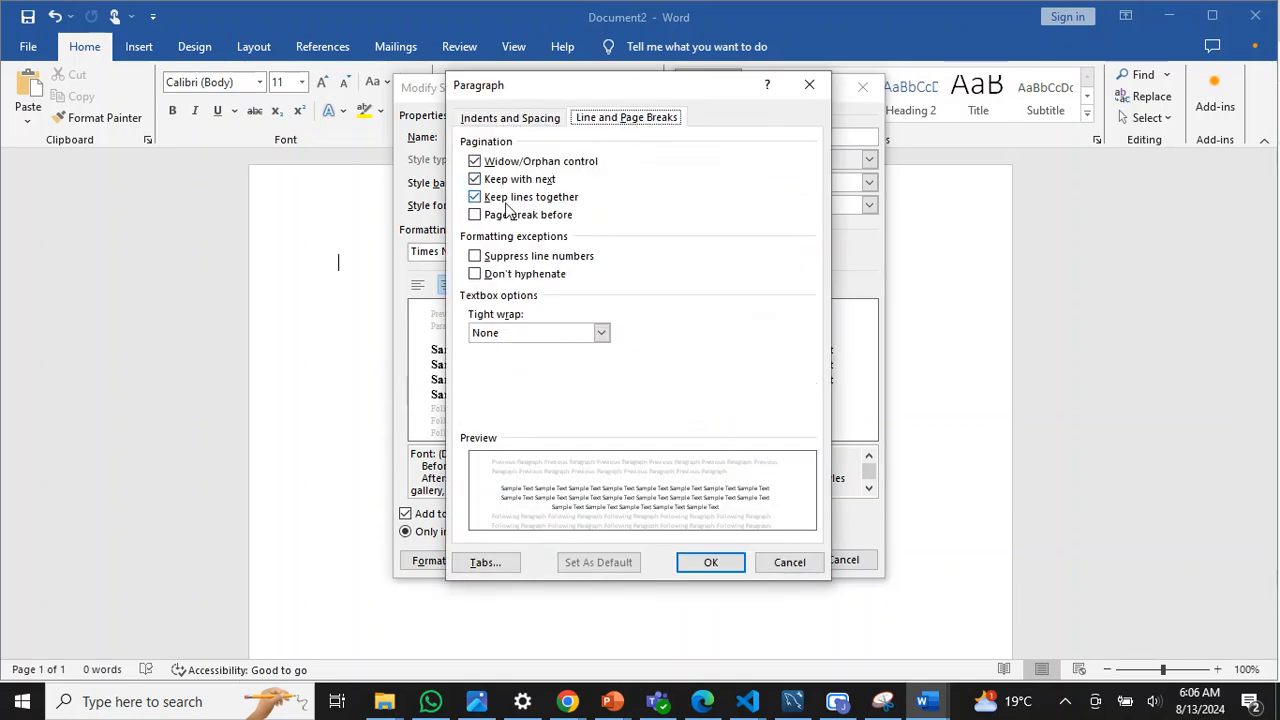
click(476, 218)
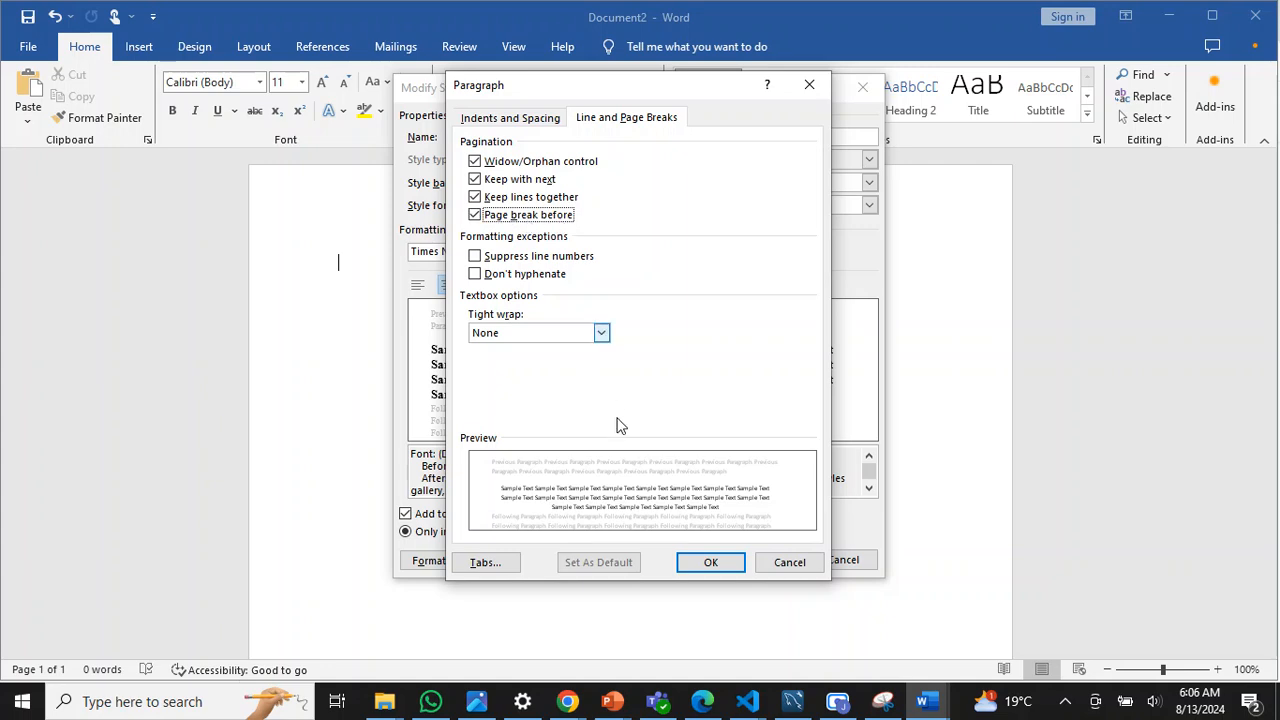
click(711, 565)
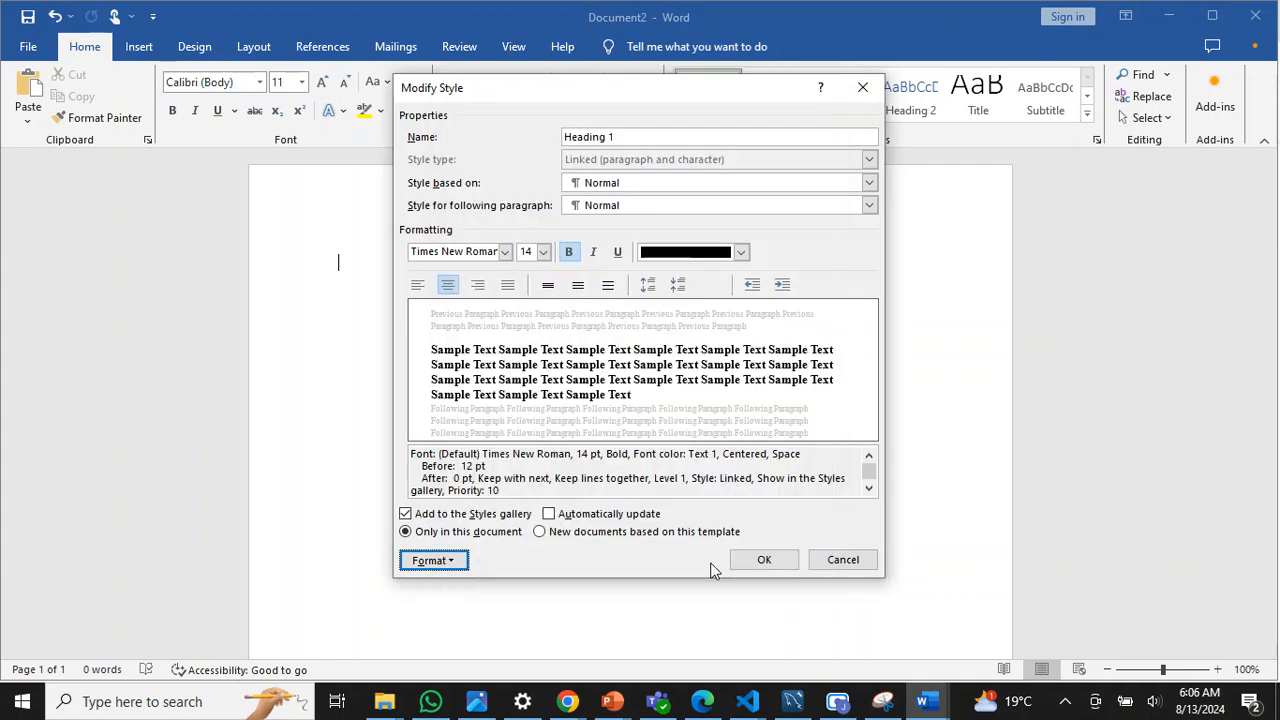
click(766, 561)
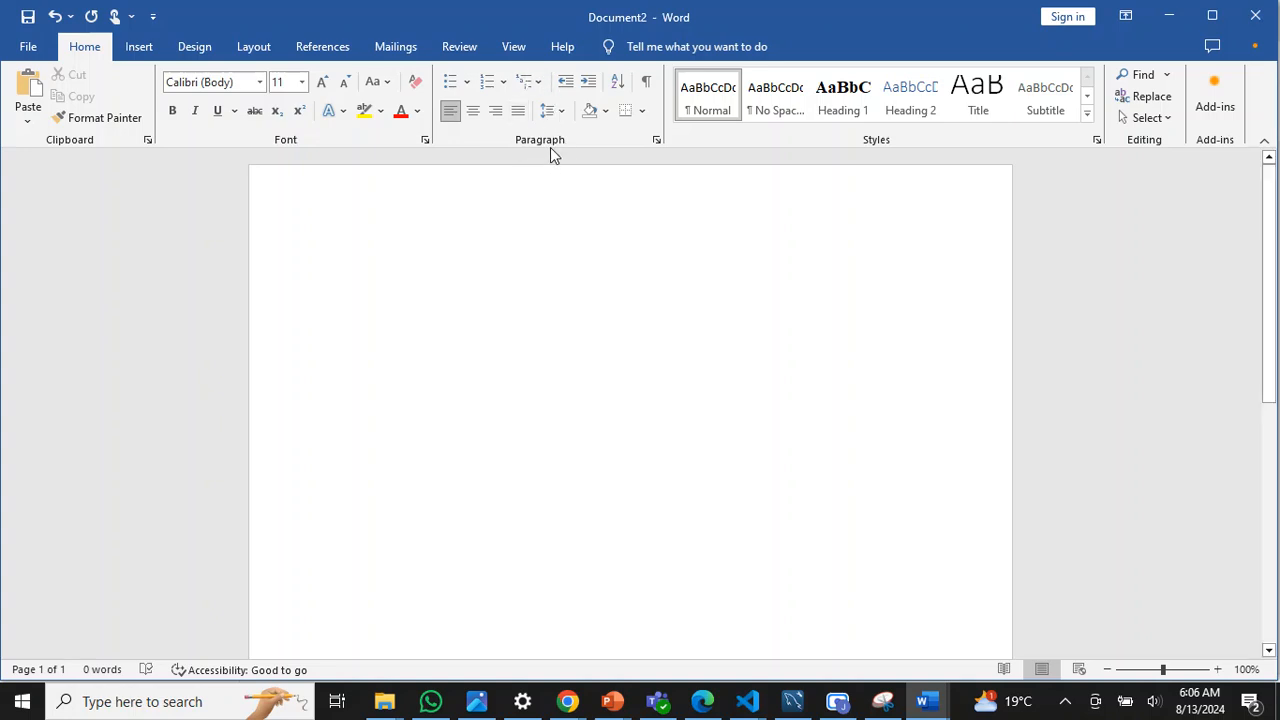
Apply the multilevel list that numbers headings as 1 Heading 1, 1.1 Heading 2, 1.1.1 Heading 3
click(540, 88)
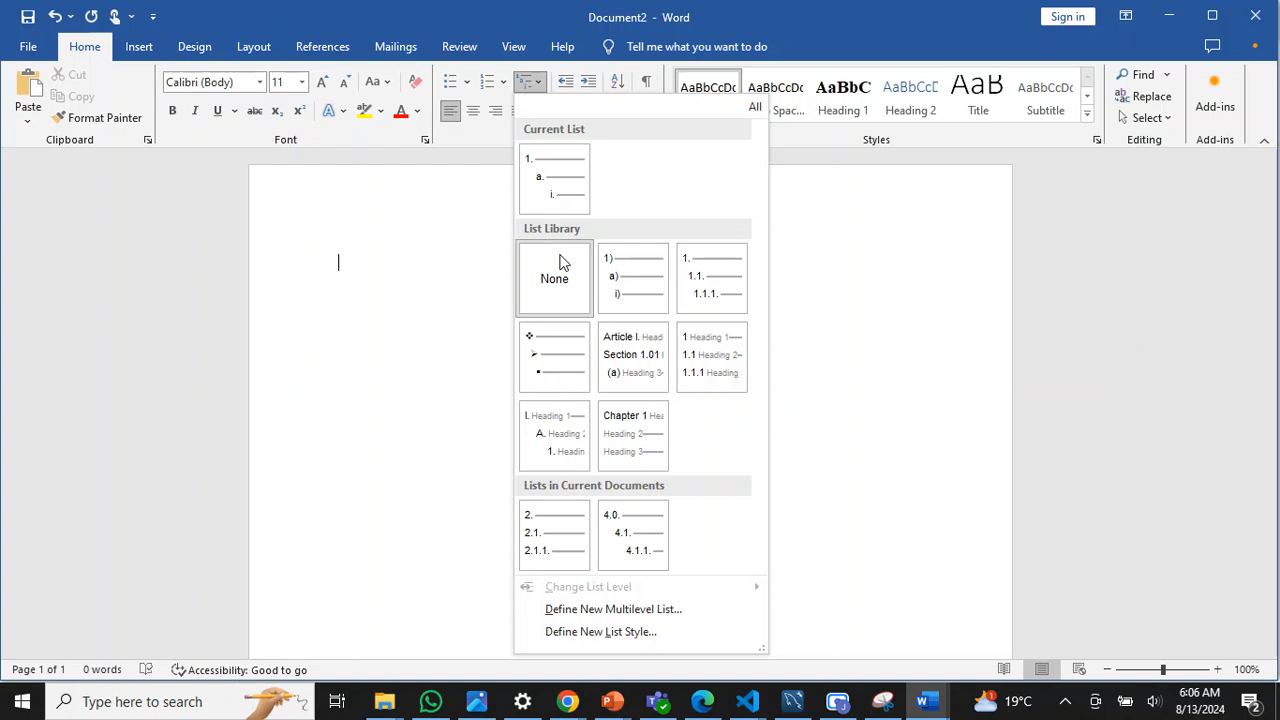
mouse_move(688, 360)
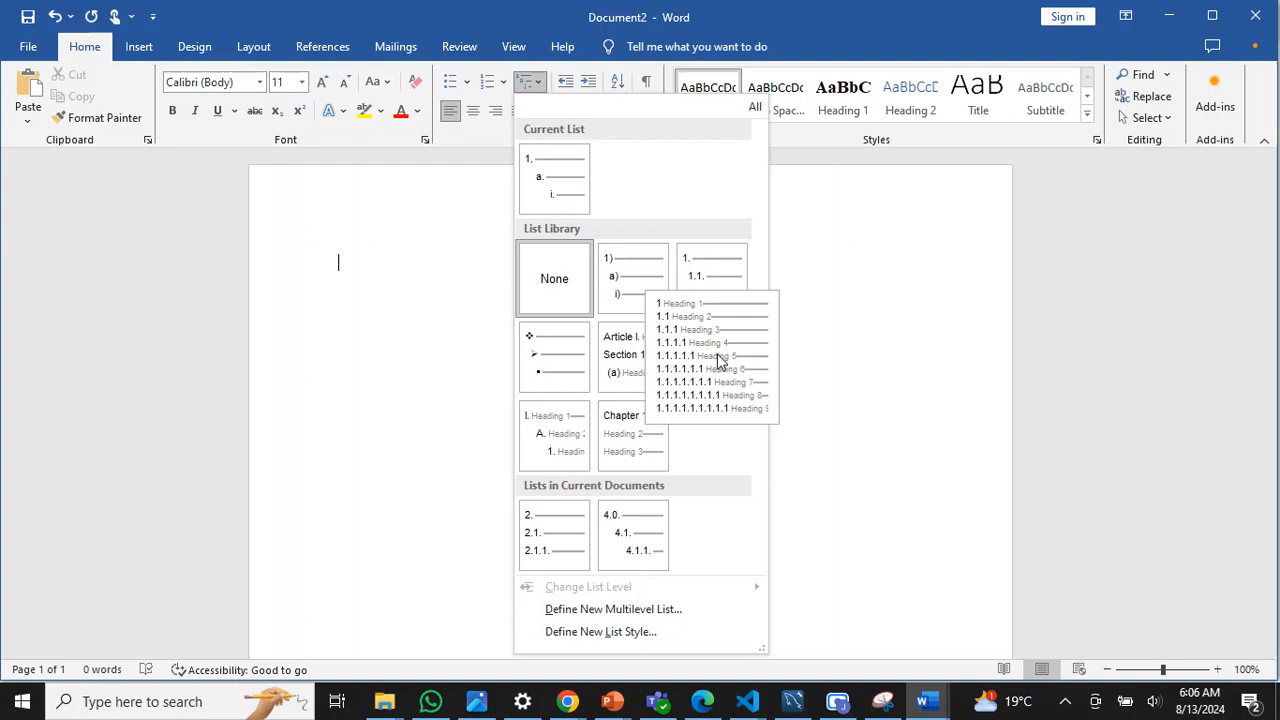
click(718, 360)
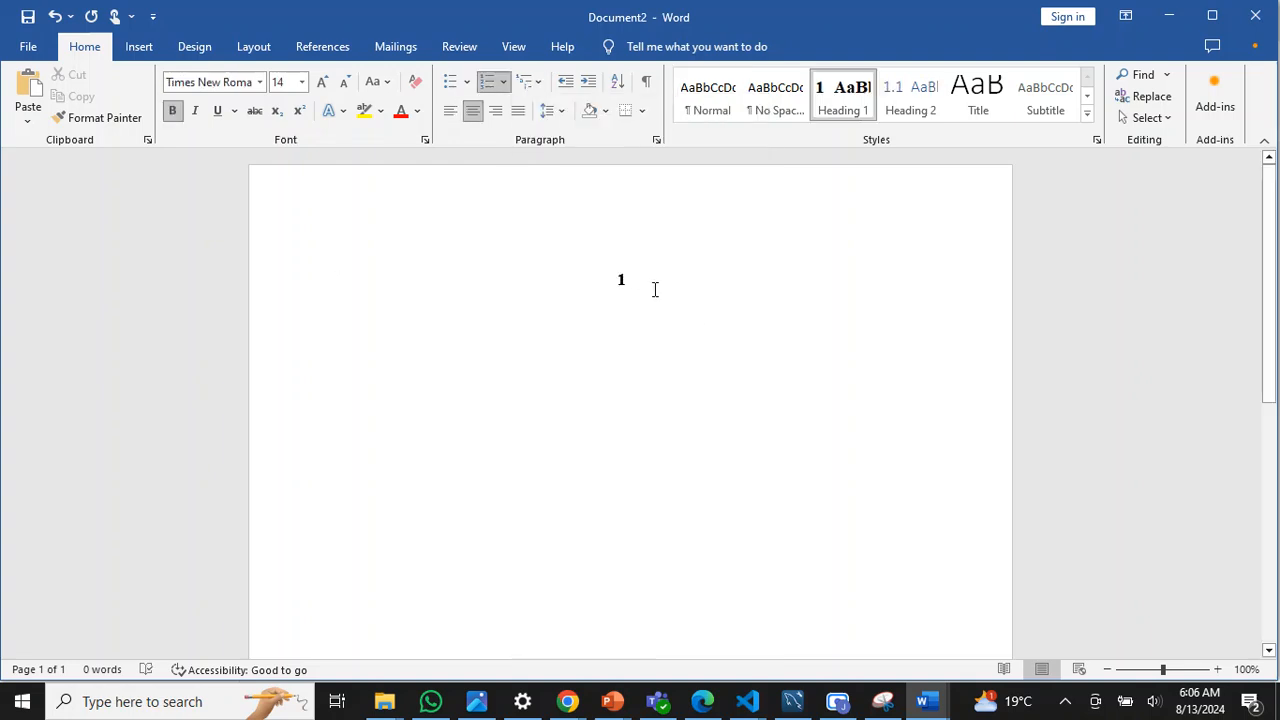
Define a new multilevel list whose level 1 number is preceded by the word "Chapter"
click(538, 85)
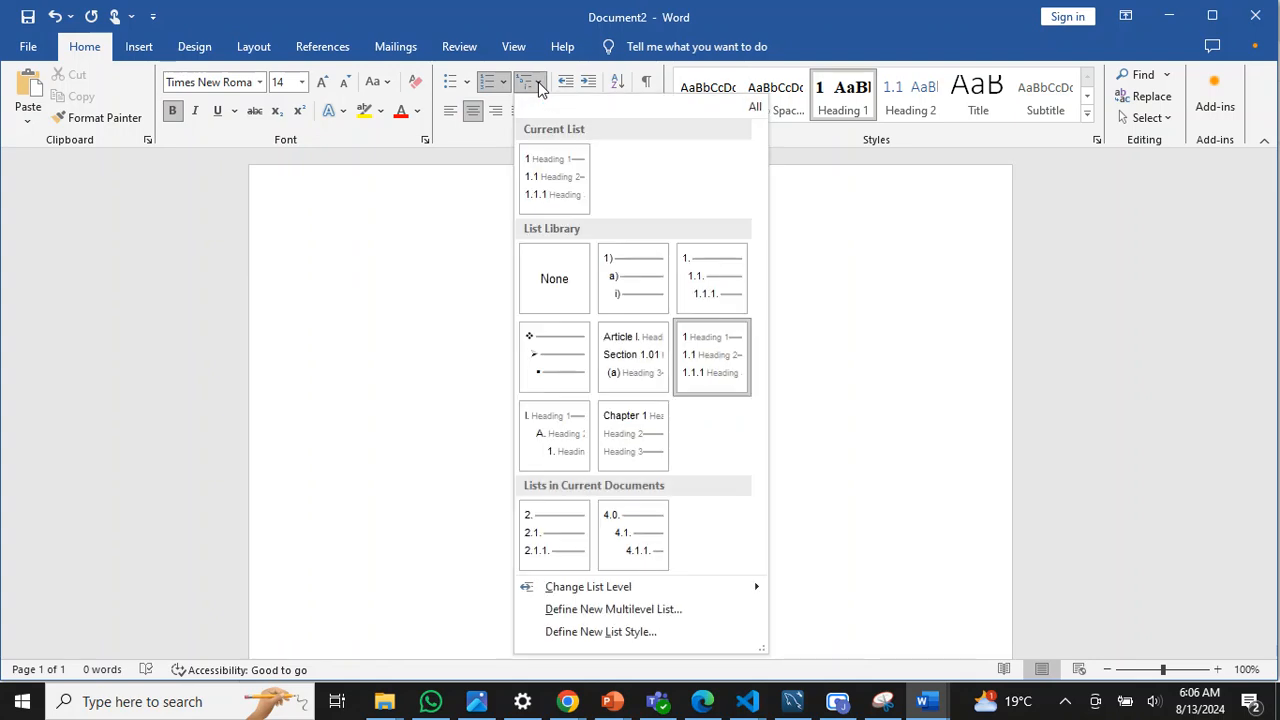
click(622, 609)
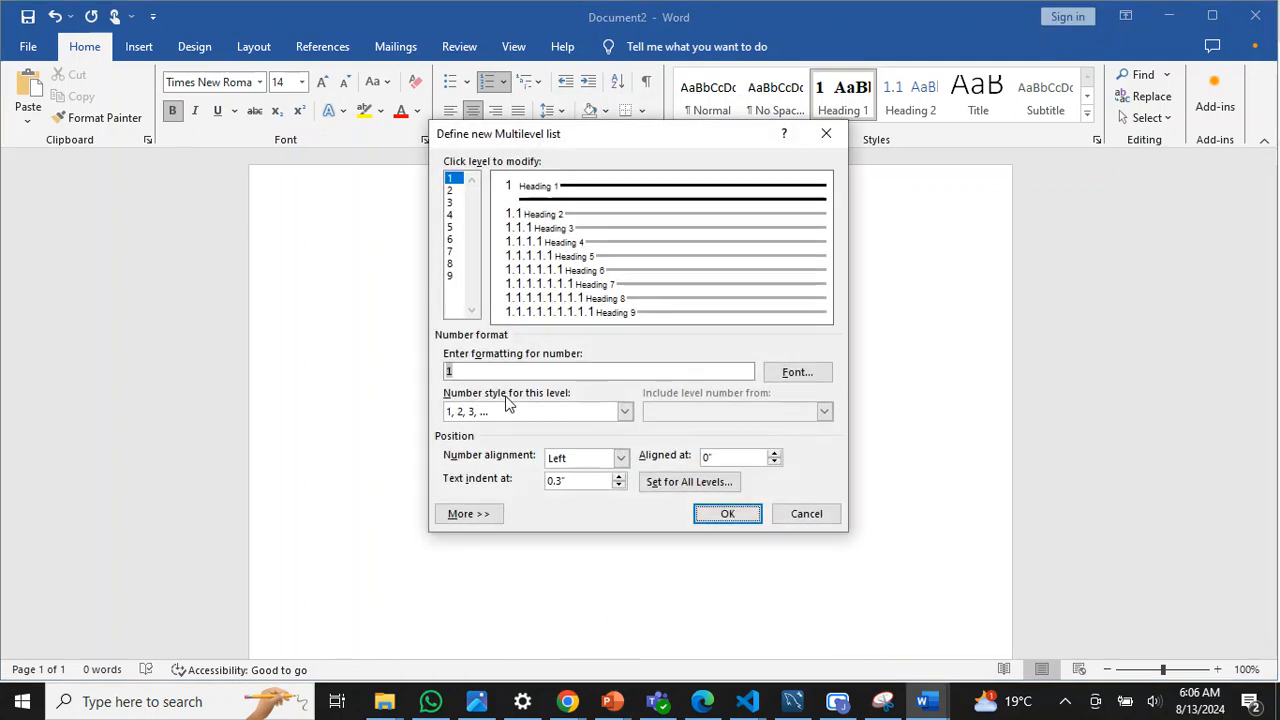
click(448, 372)
text(Chapter)
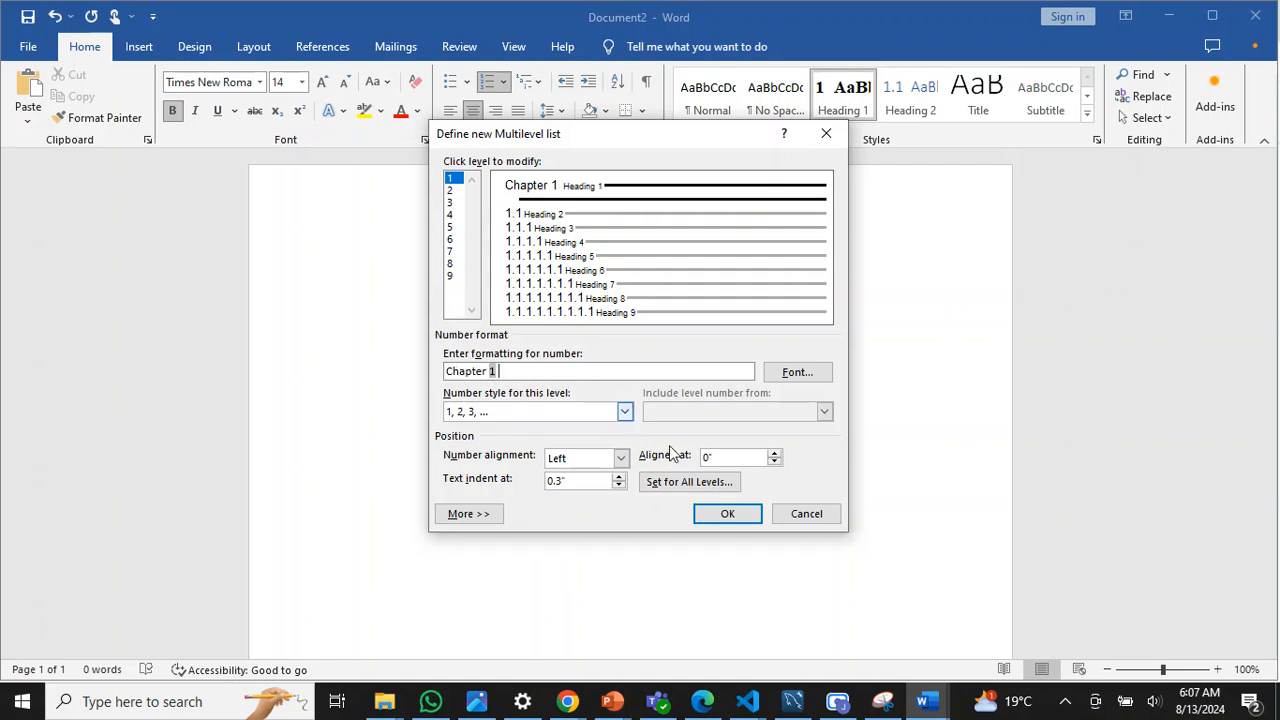
Set the first-level text position to 0" in the list's settings for all levels
click(726, 484)
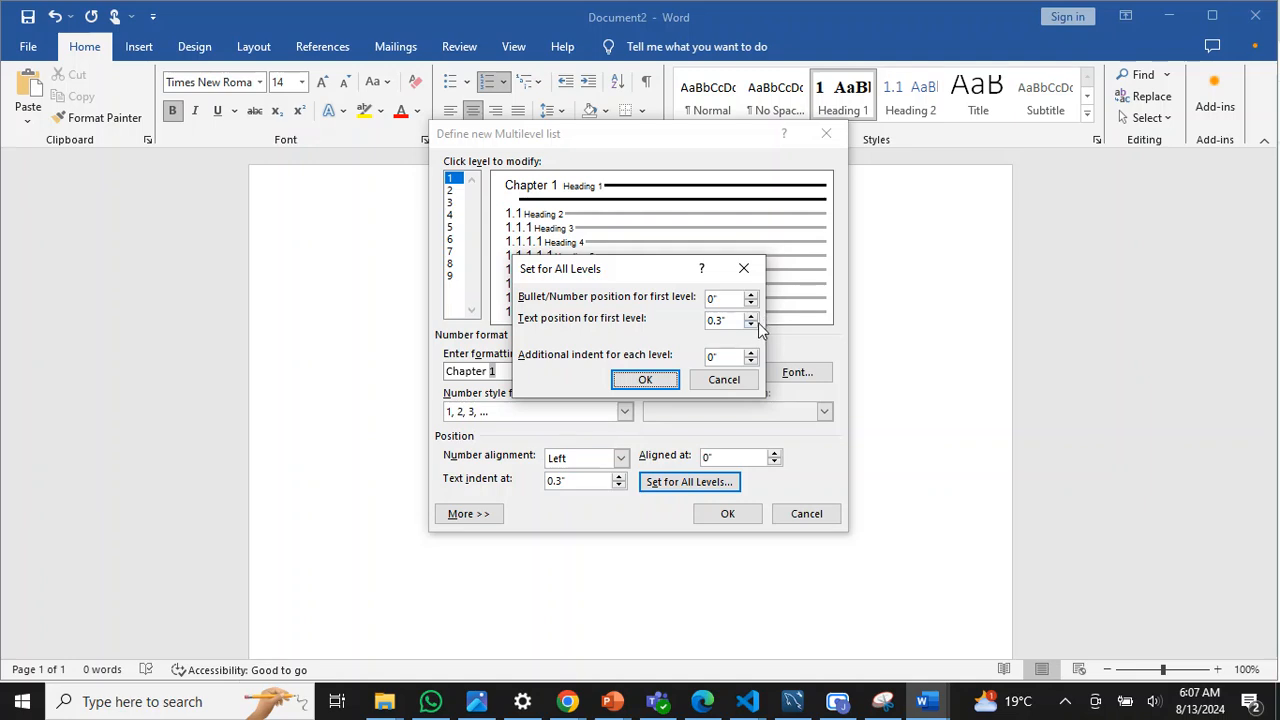
click(750, 324)
click(751, 318)
click(751, 324)
click(751, 324)
click(751, 324)
click(645, 380)
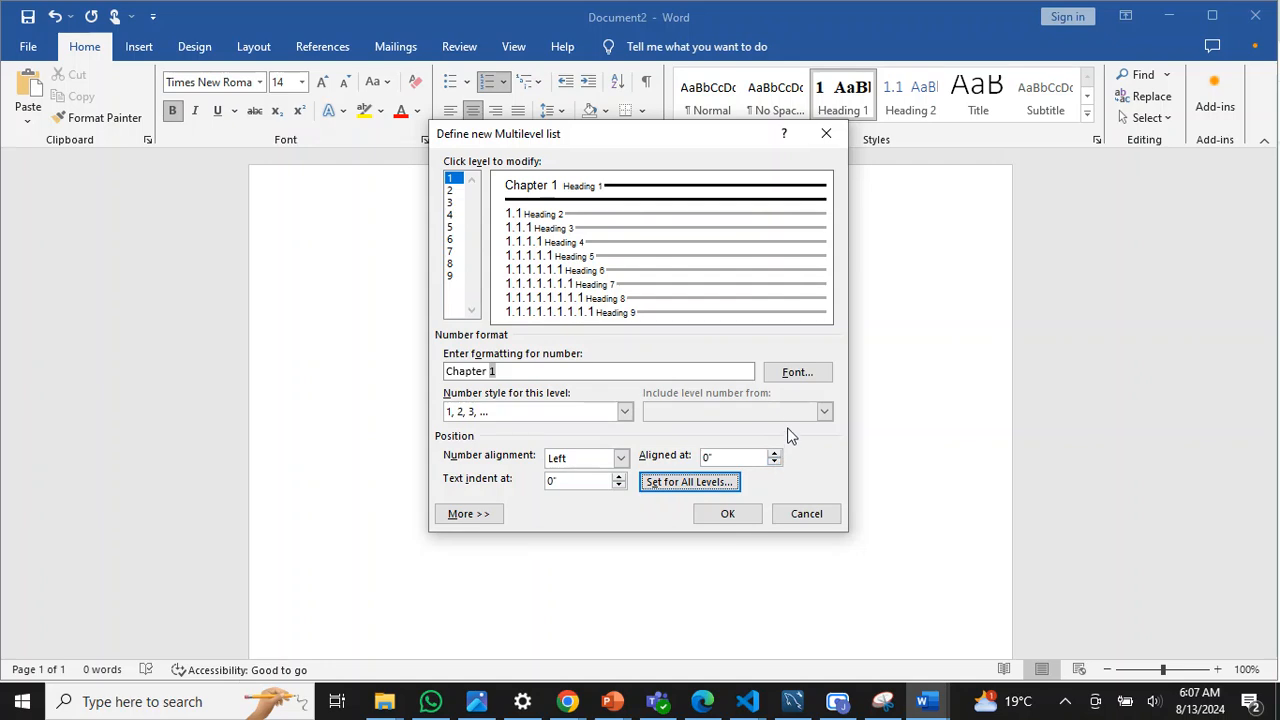
Follow the level 1 number with a space, add a colon after the chapter number, and apply the list definition
click(490, 514)
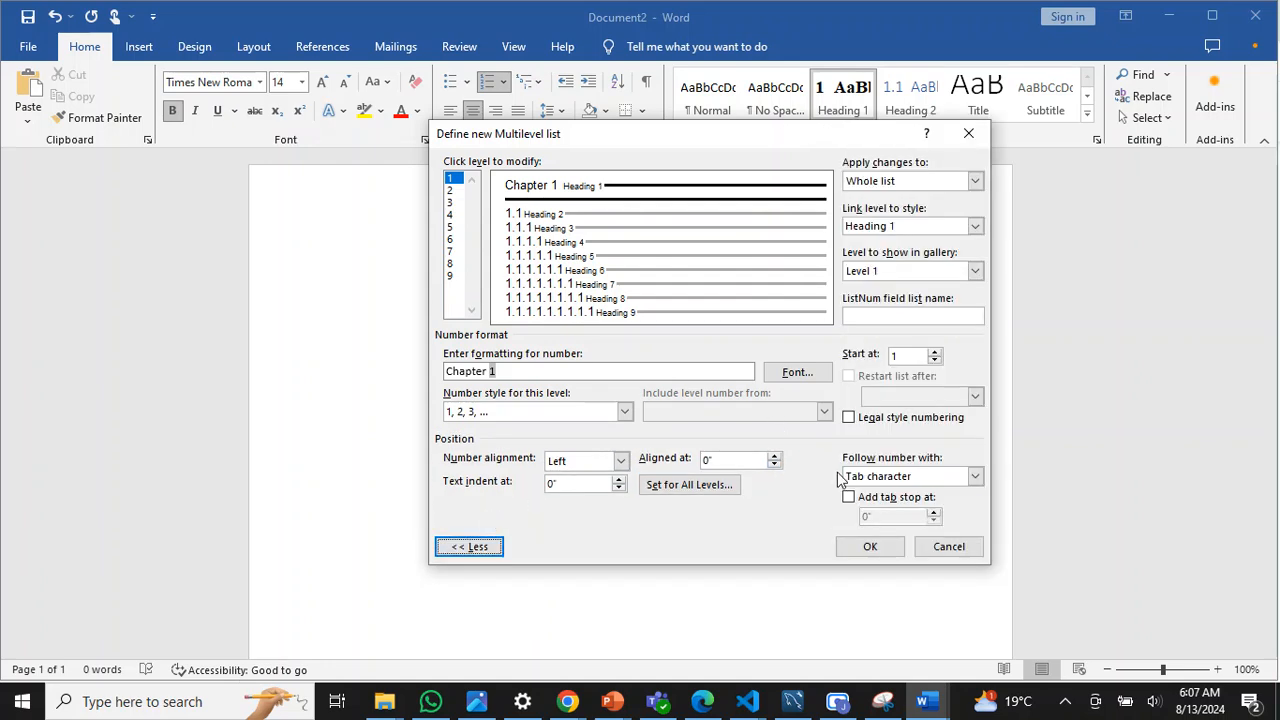
click(976, 476)
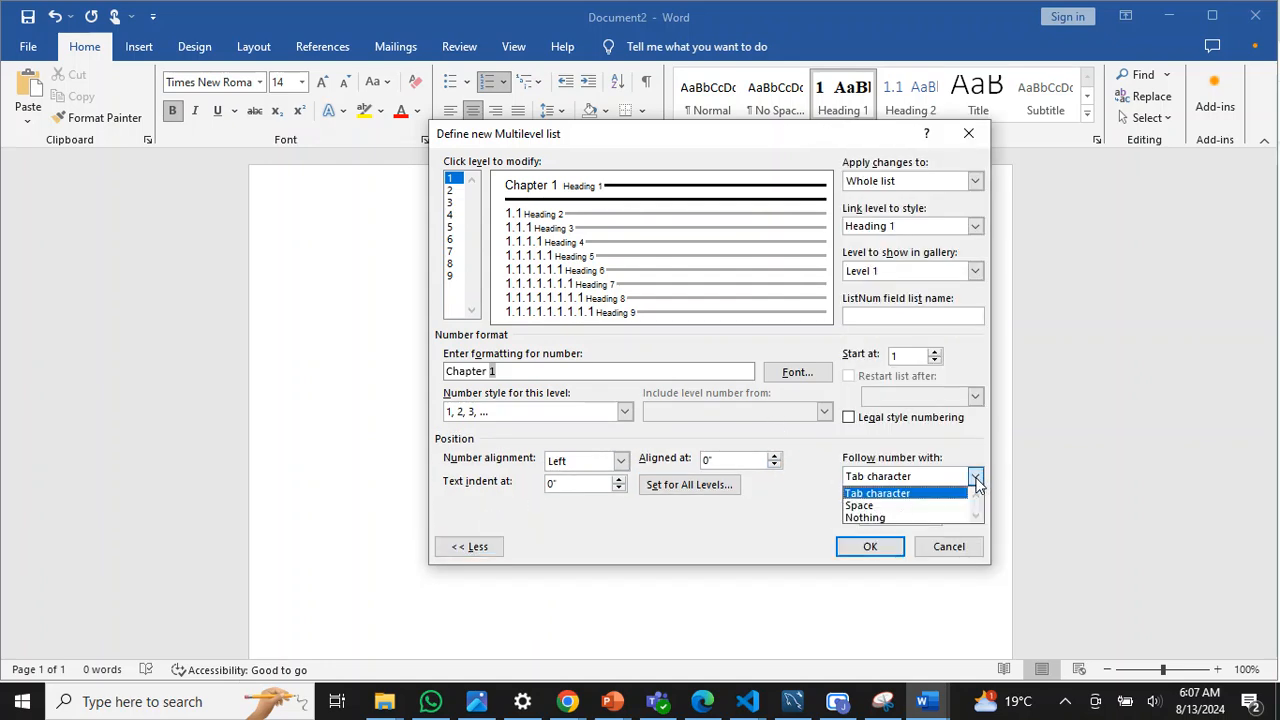
click(905, 505)
click(555, 372)
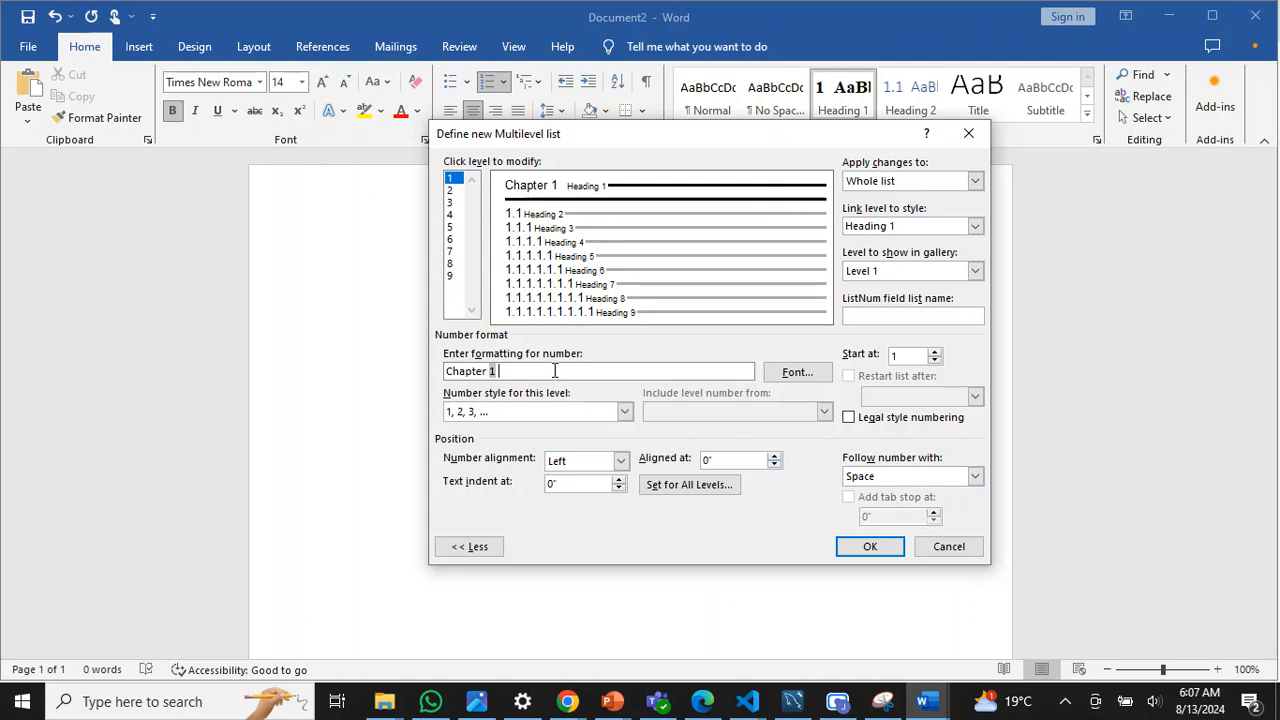
text(:)
click(858, 551)
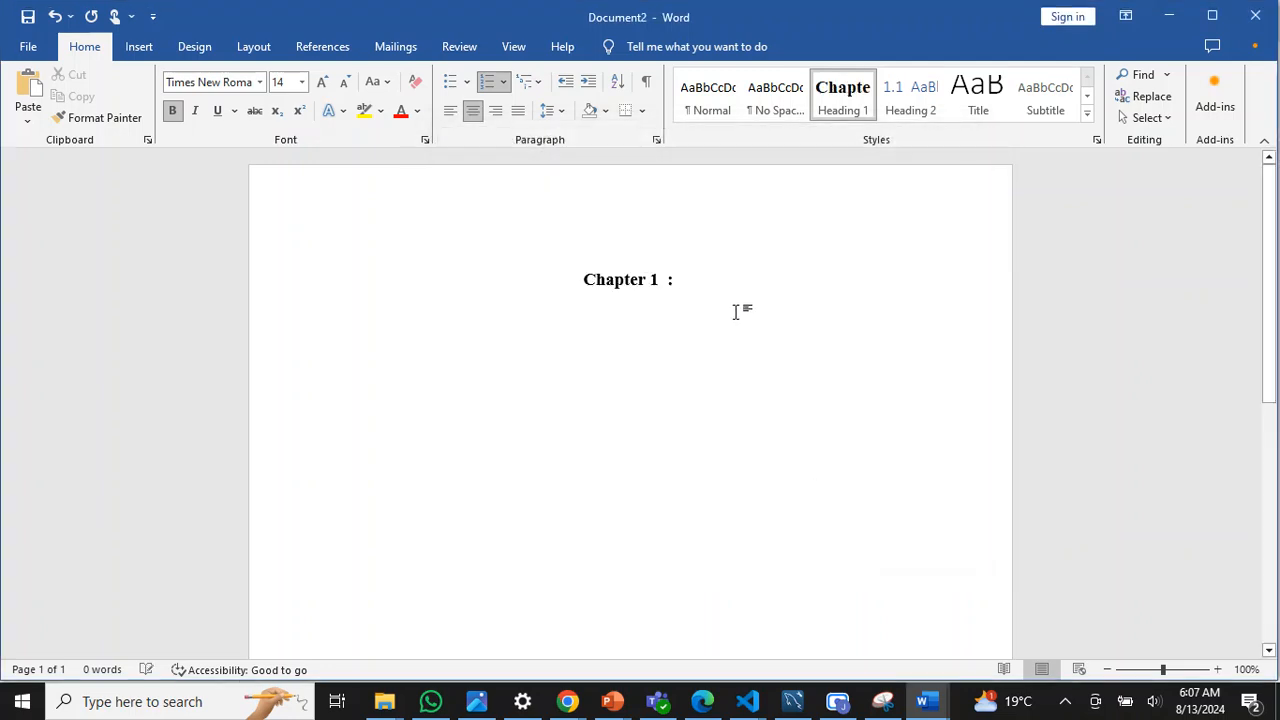
Enter "Introduction" as the title of the Chapter 1 heading
text(Int)
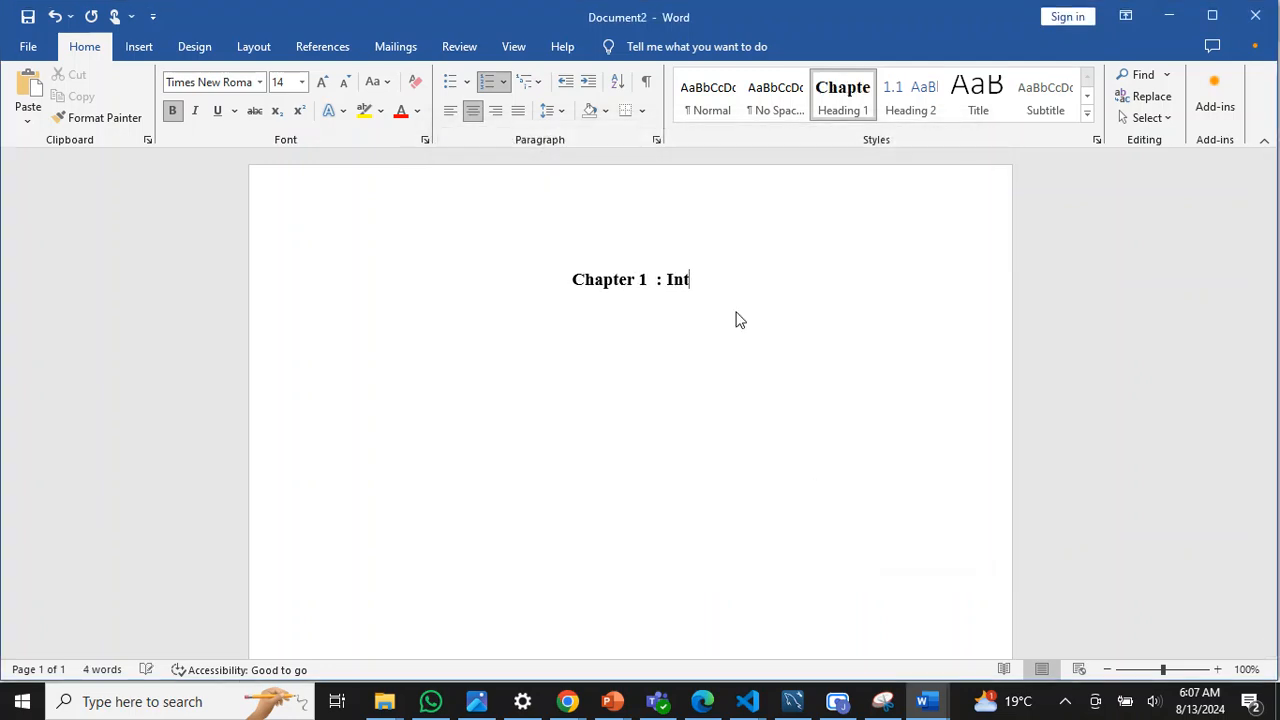
text(roduc)
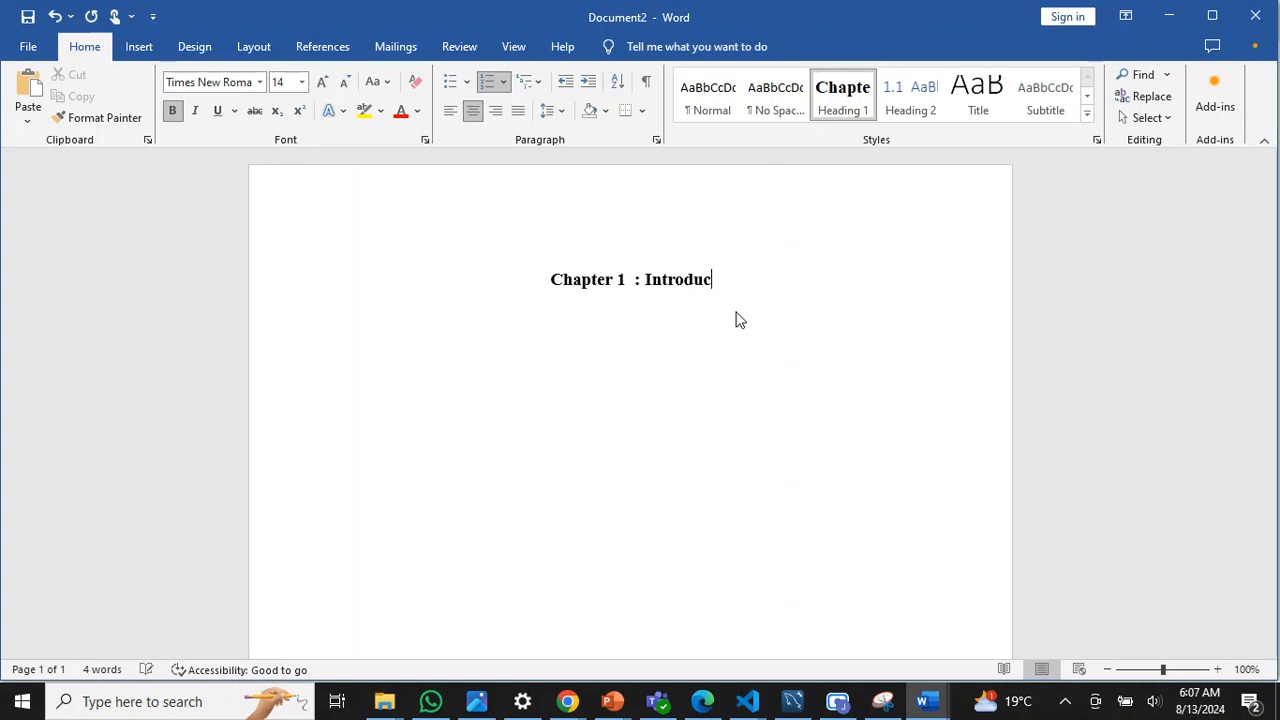
text(tion)
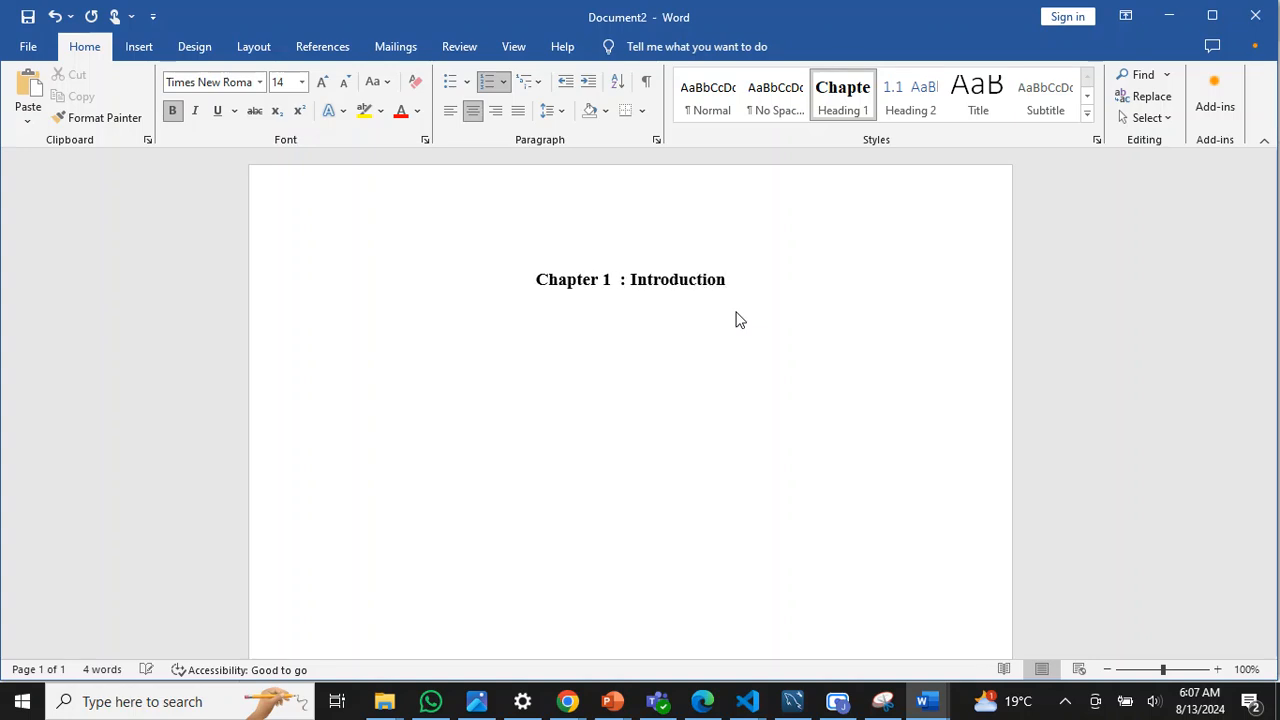
Add a new paragraph below the Chapter 1 heading with the text "Literature Review"
key(Return)
text(Li)
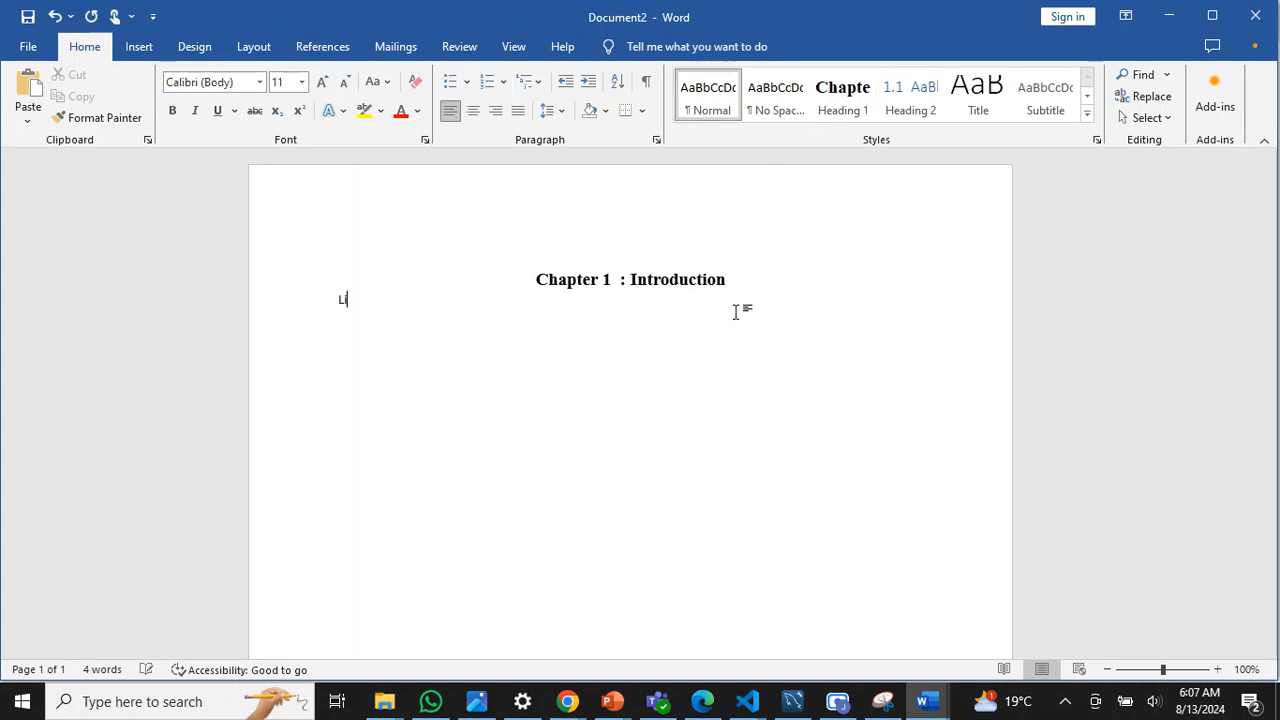
text(terature Review)
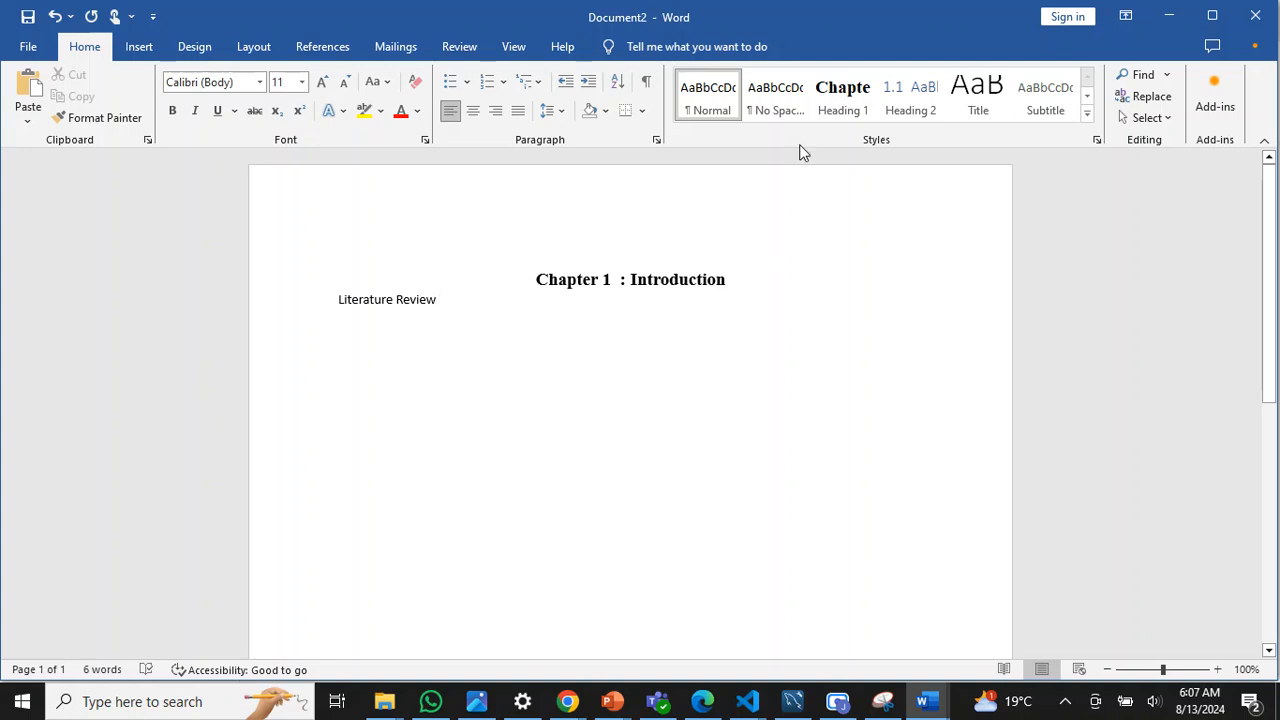
Apply Heading 1 to "Literature Review" and add a "Research Methodology" paragraph below it in the same style
click(838, 96)
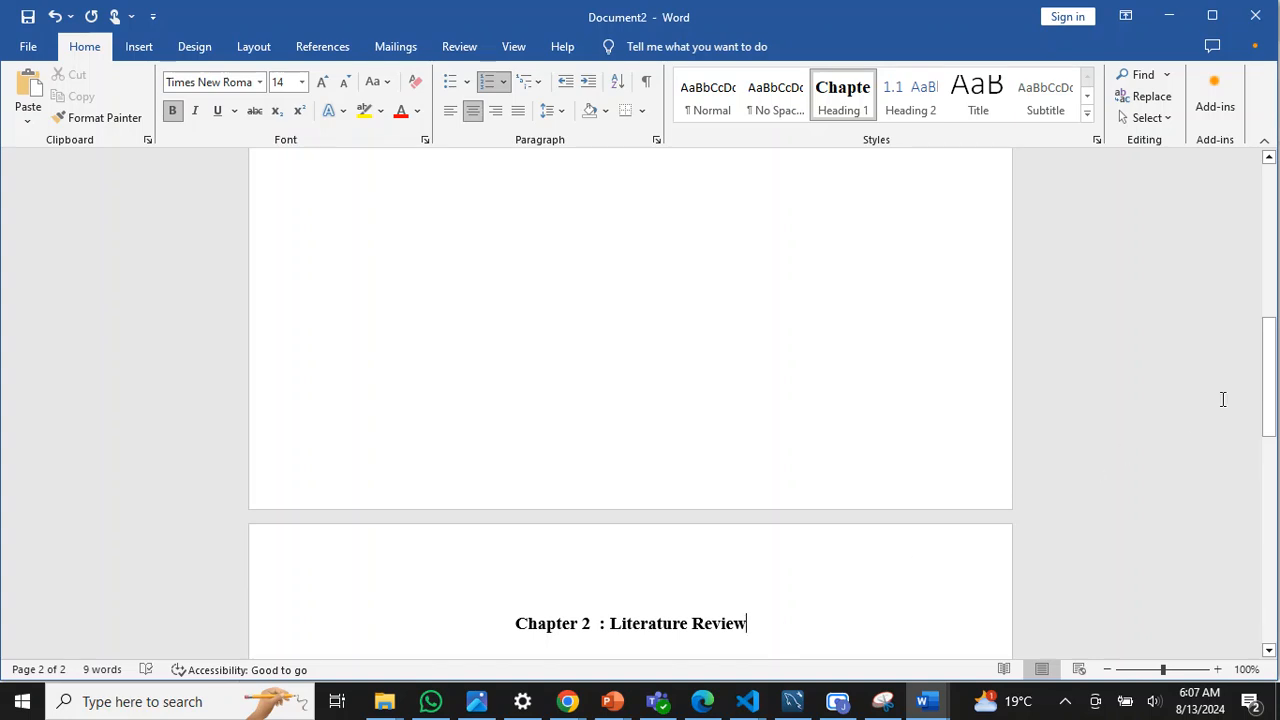
drag(1269, 377, 1274, 430)
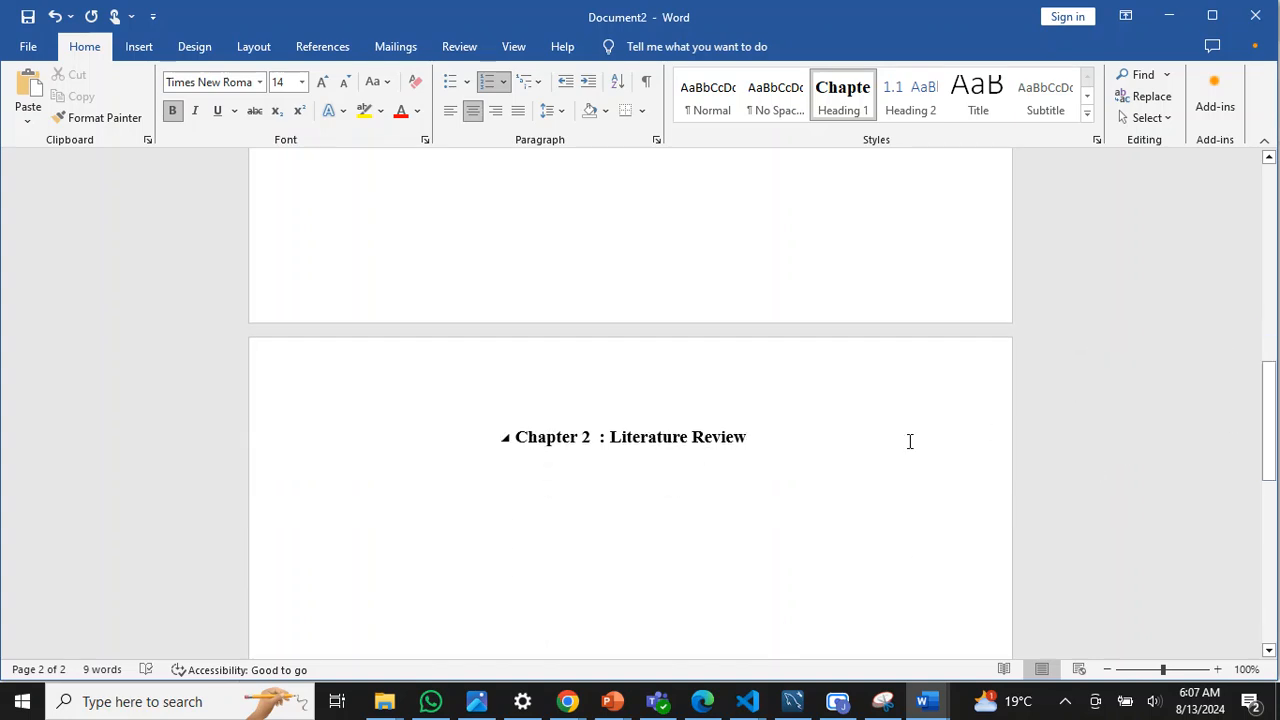
key(Return)
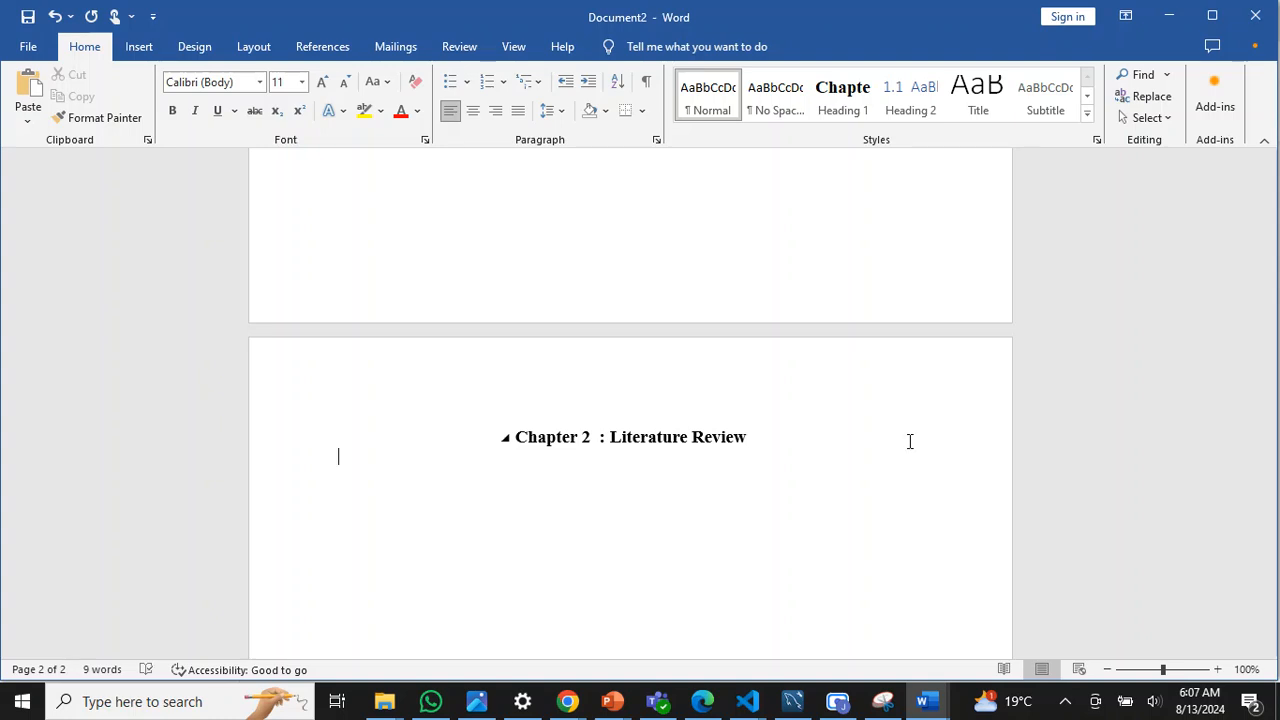
text(Research)
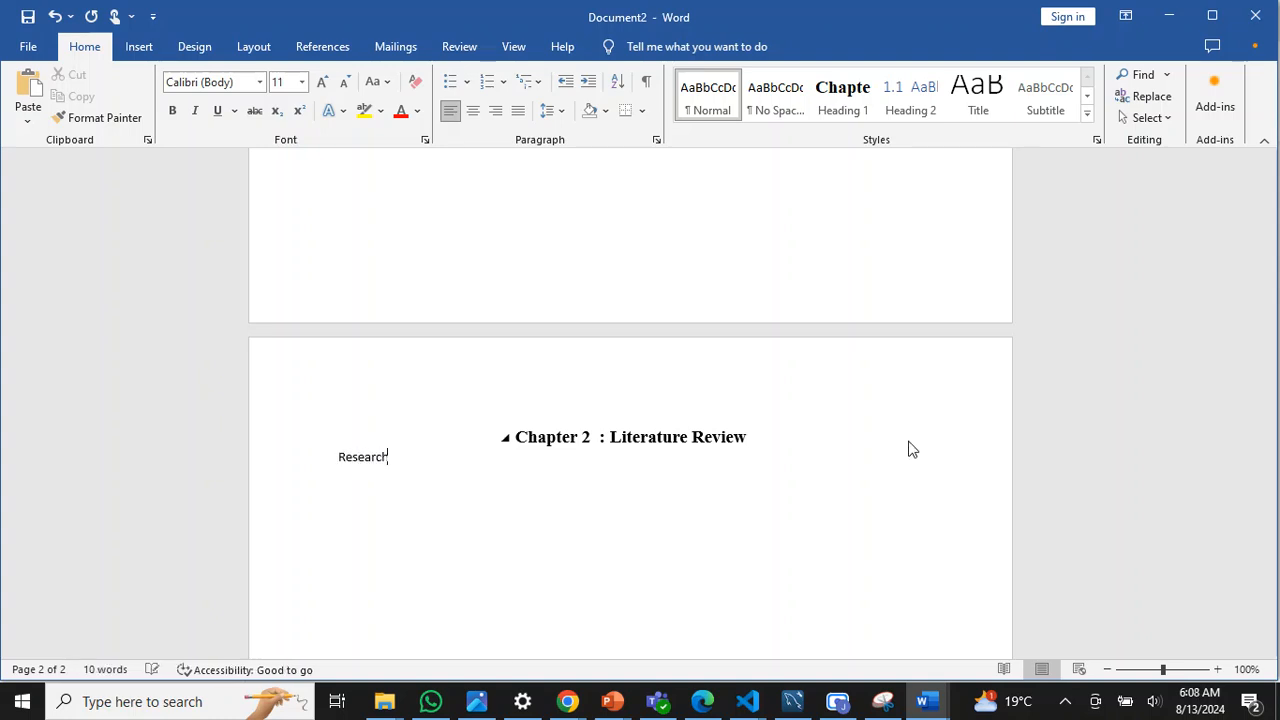
text( Methodology)
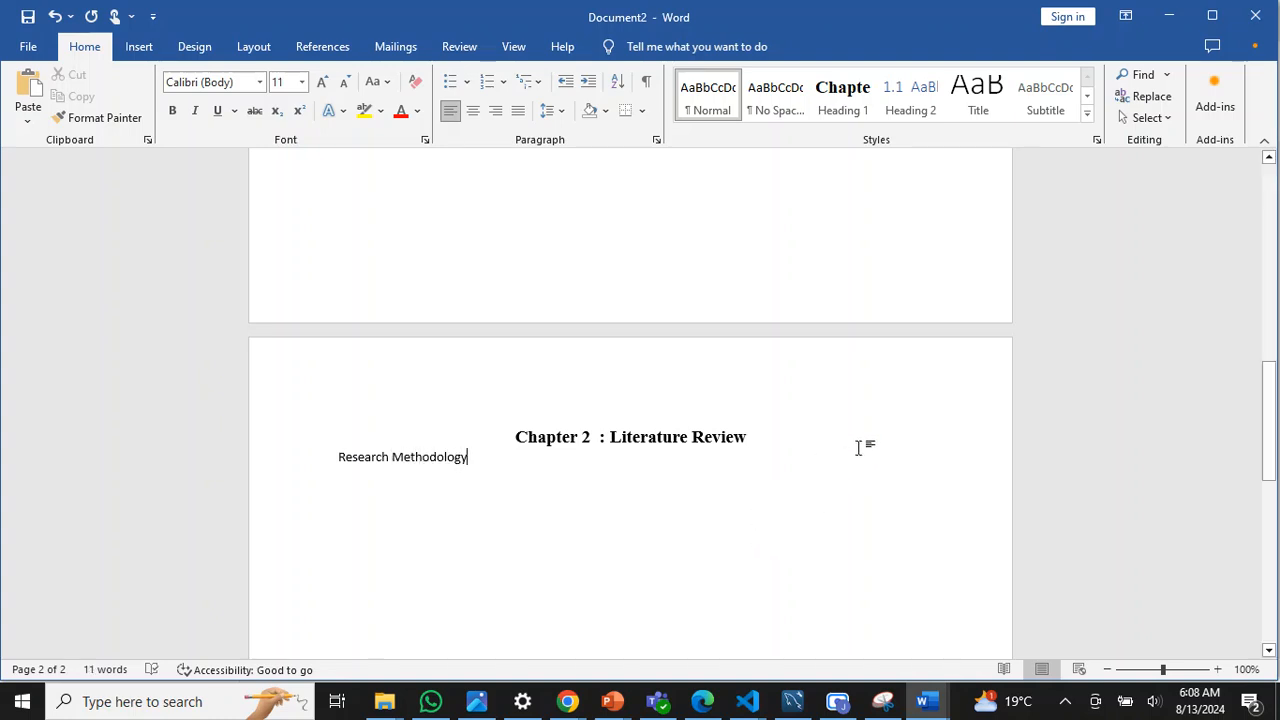
click(841, 100)
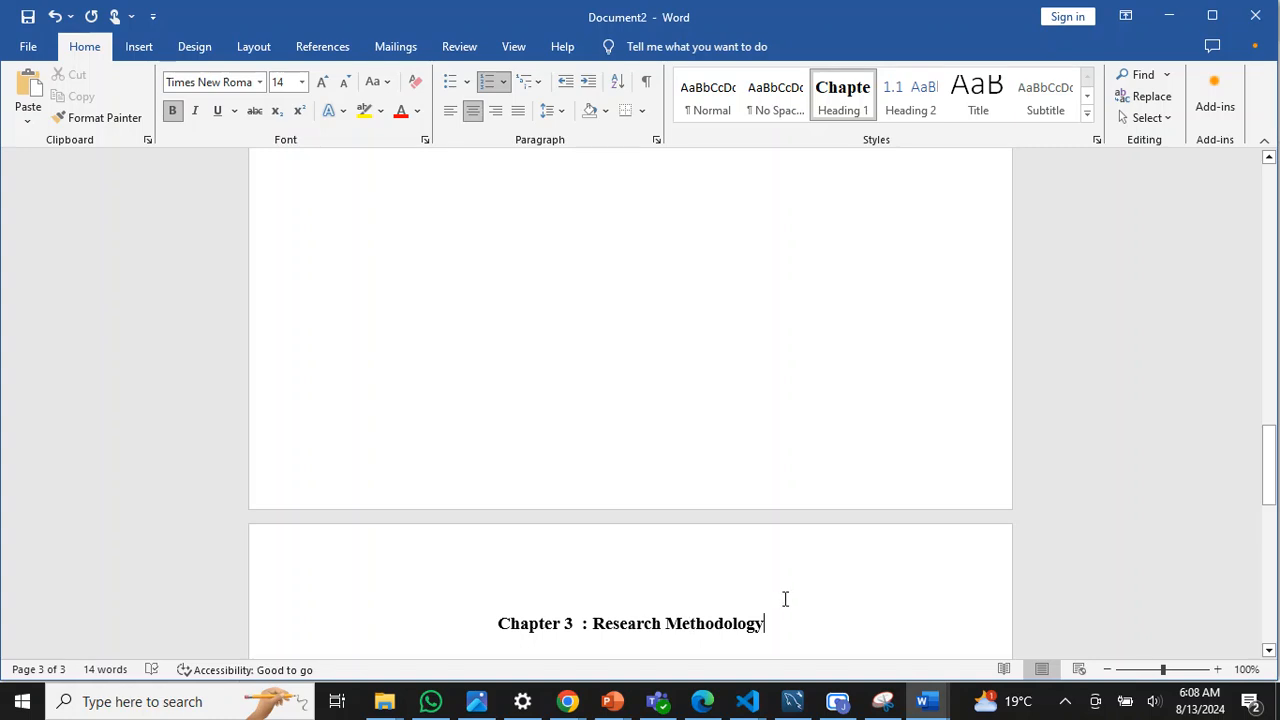
Add a new empty paragraph below the Chapter 1 heading and apply the Heading 2 style to it
scroll(1262, 472, up, 10)
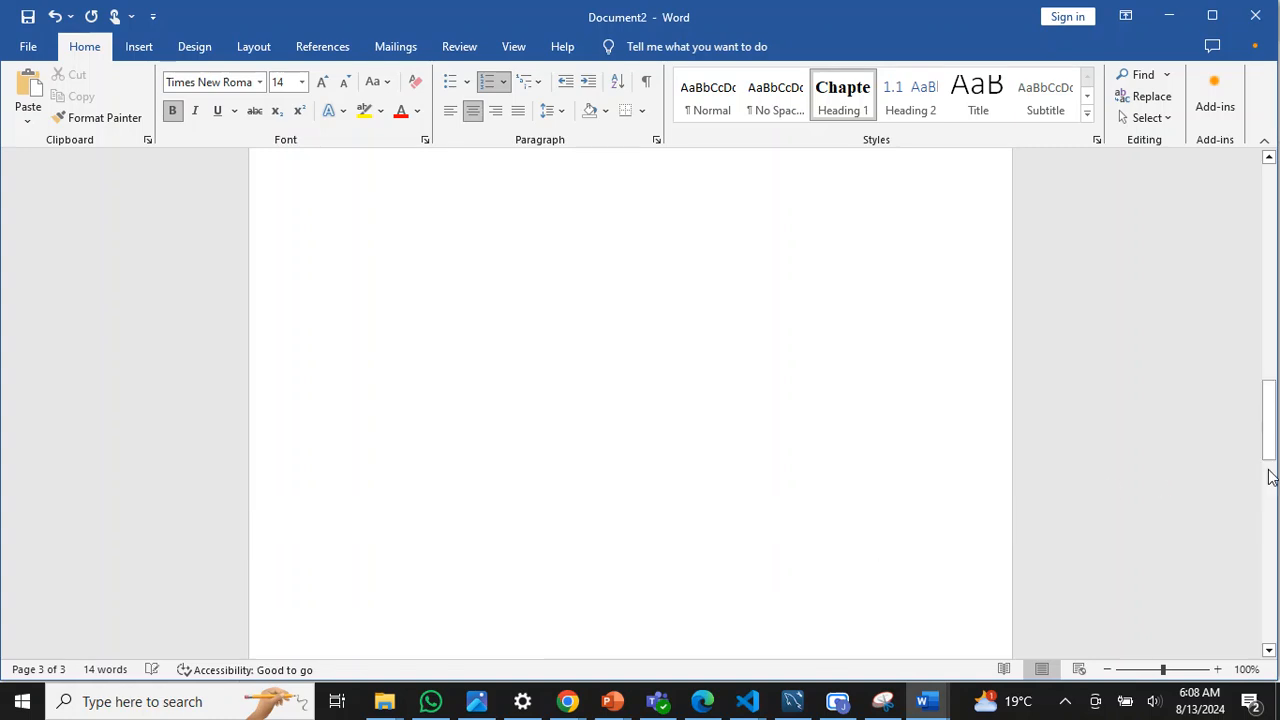
drag(1270, 418, 1270, 247)
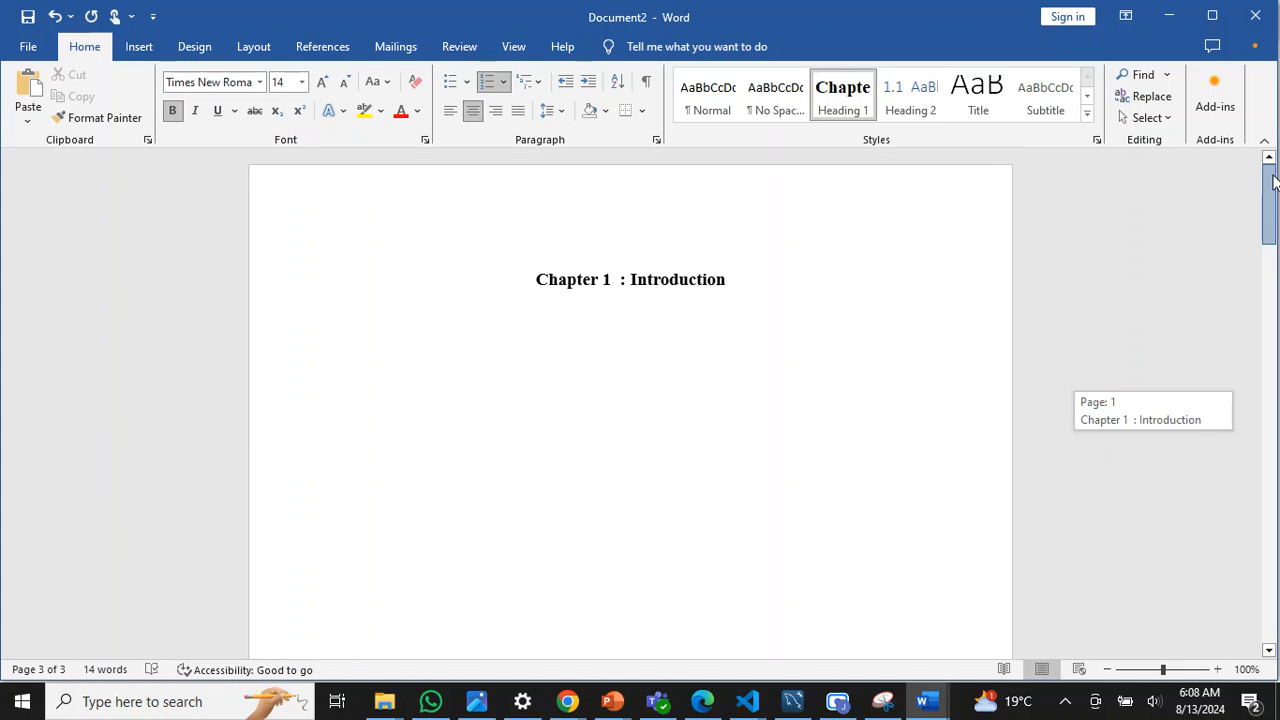
key(Return)
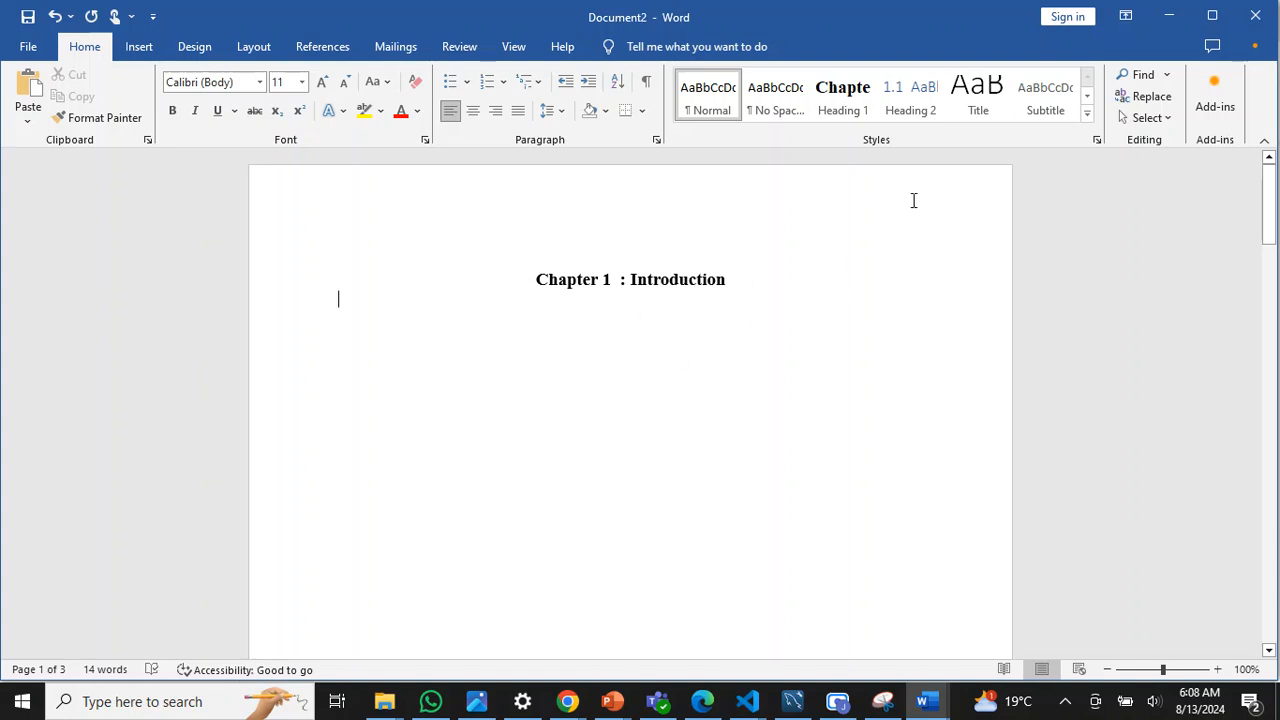
click(912, 102)
Modify the Heading 2 style so that its text is black and bold
right_click(912, 104)
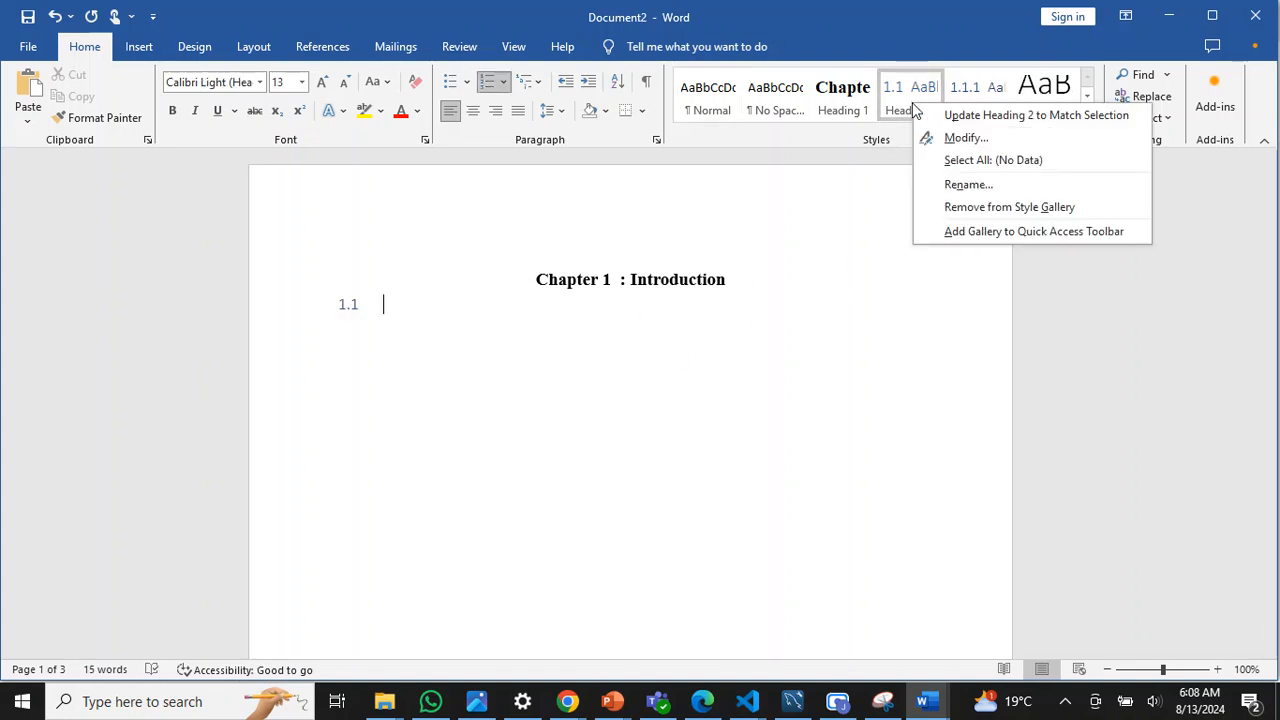
click(970, 138)
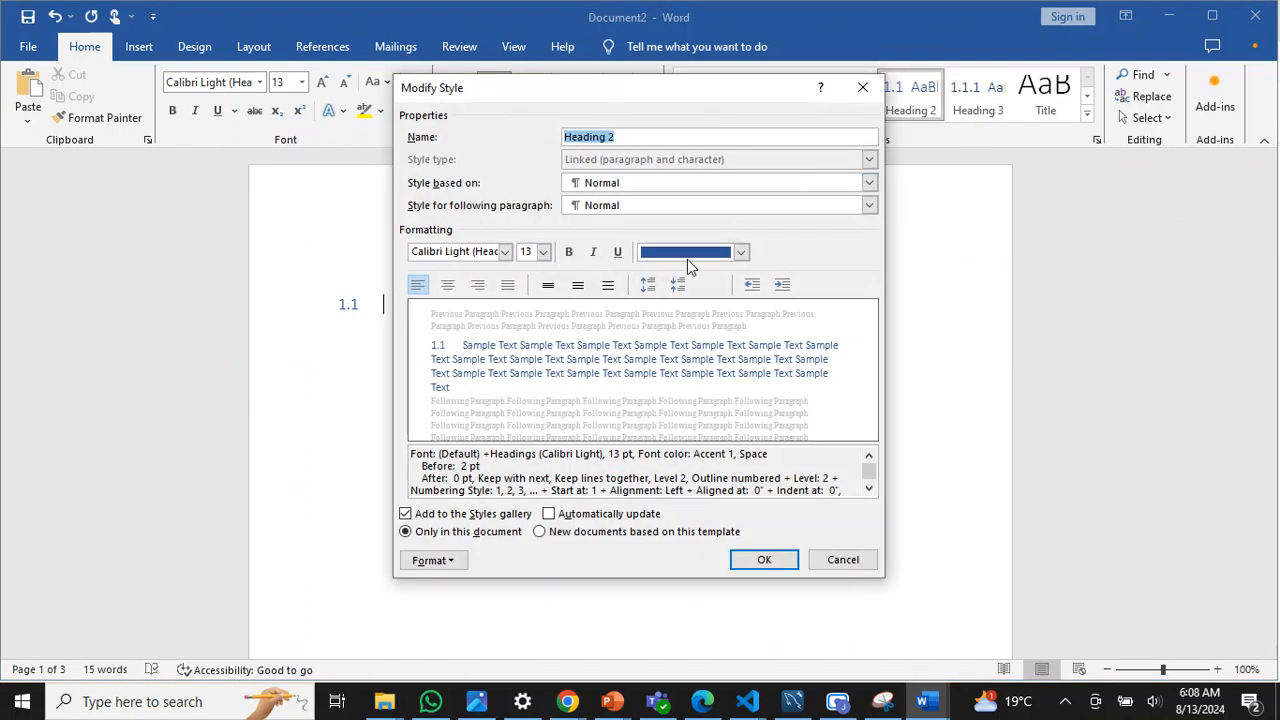
click(742, 253)
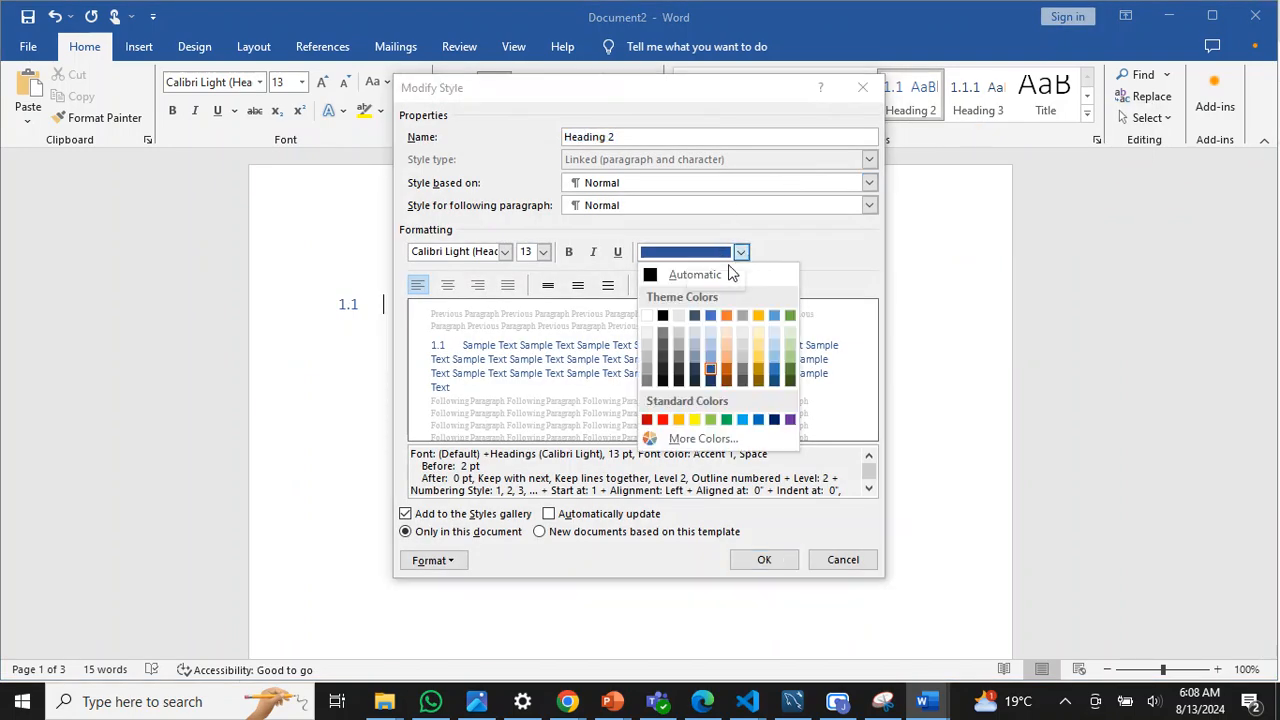
click(662, 316)
click(568, 252)
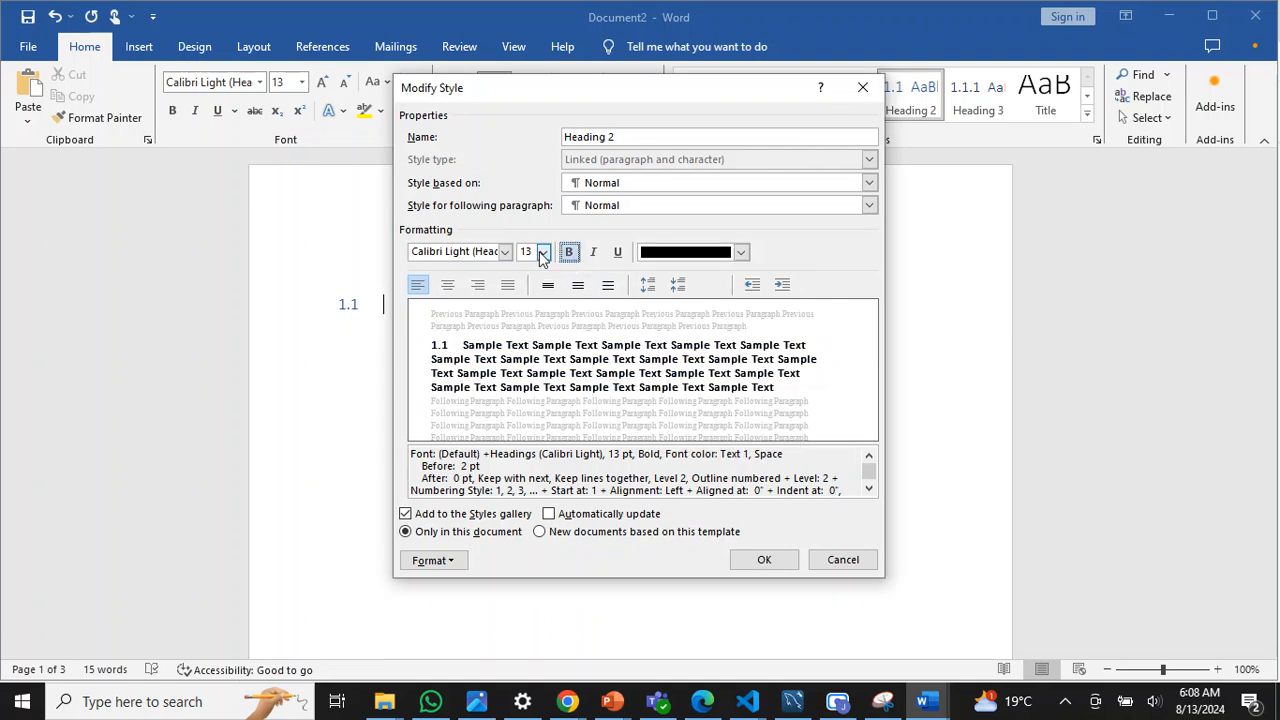
Set the Heading 2 style to 12 pt Times New Roman with 1.5 line spacing and apply the style changes
click(541, 252)
click(527, 330)
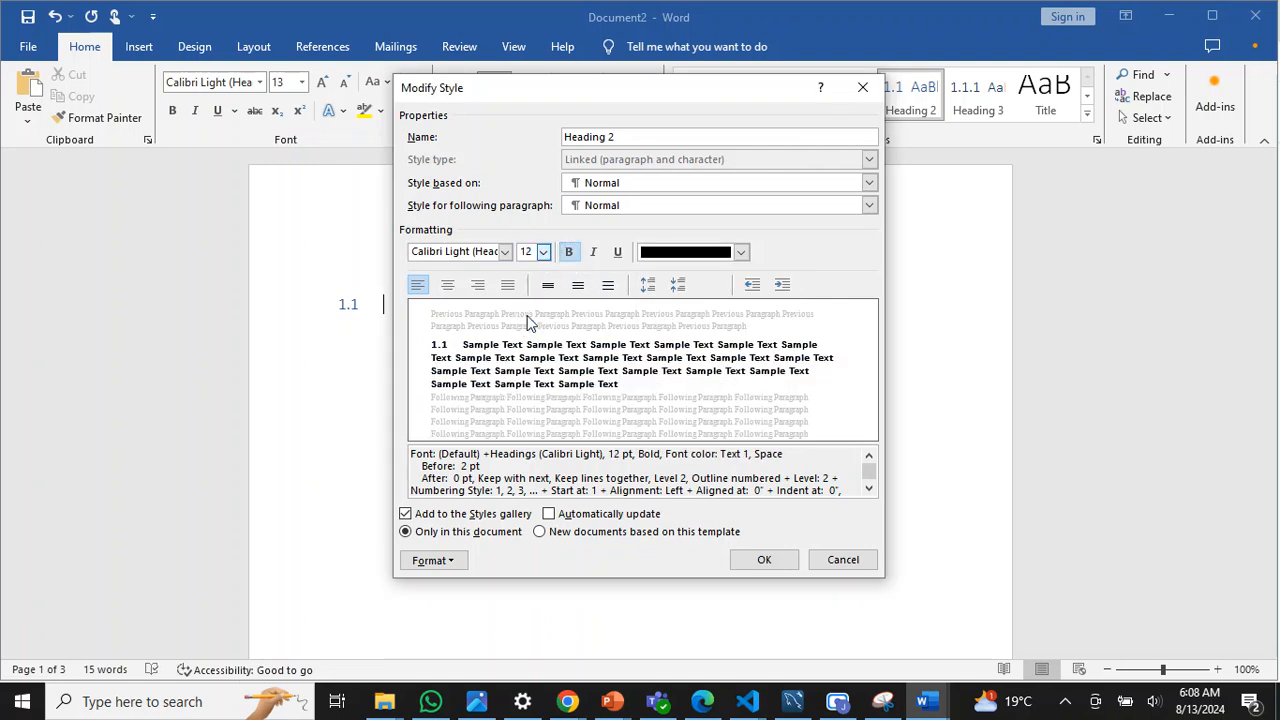
click(505, 251)
click(470, 314)
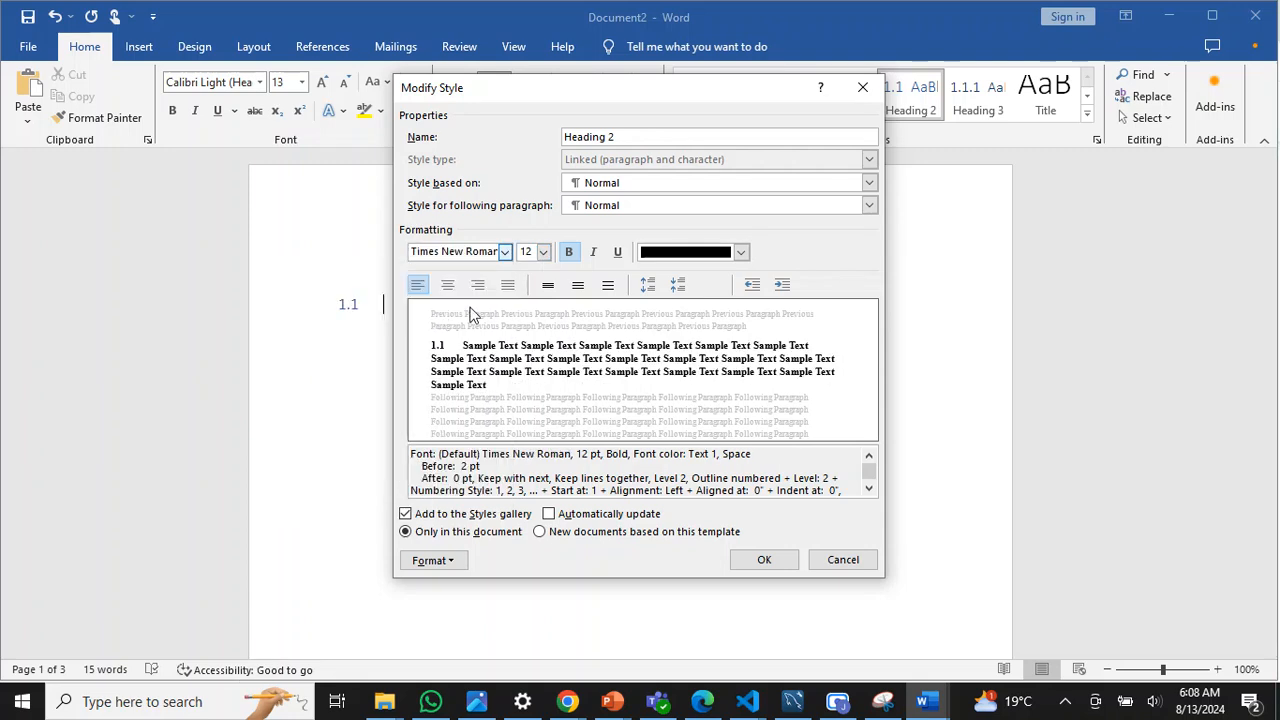
click(579, 288)
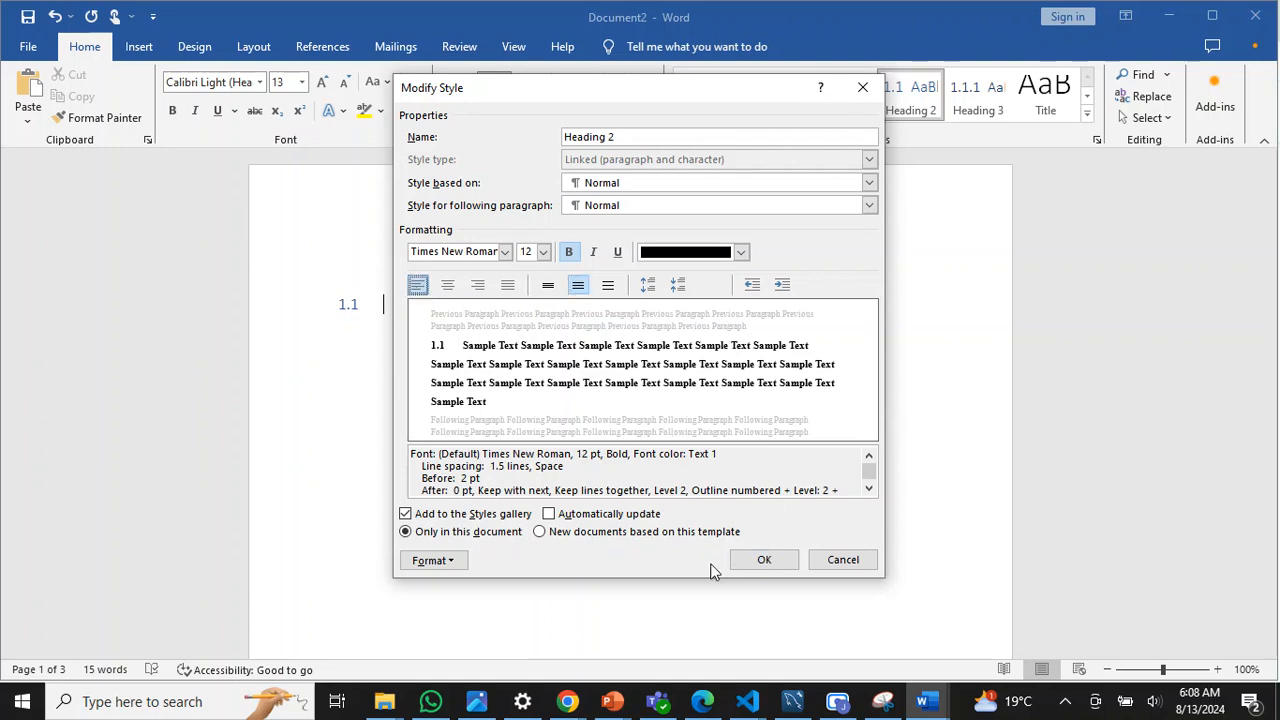
click(758, 560)
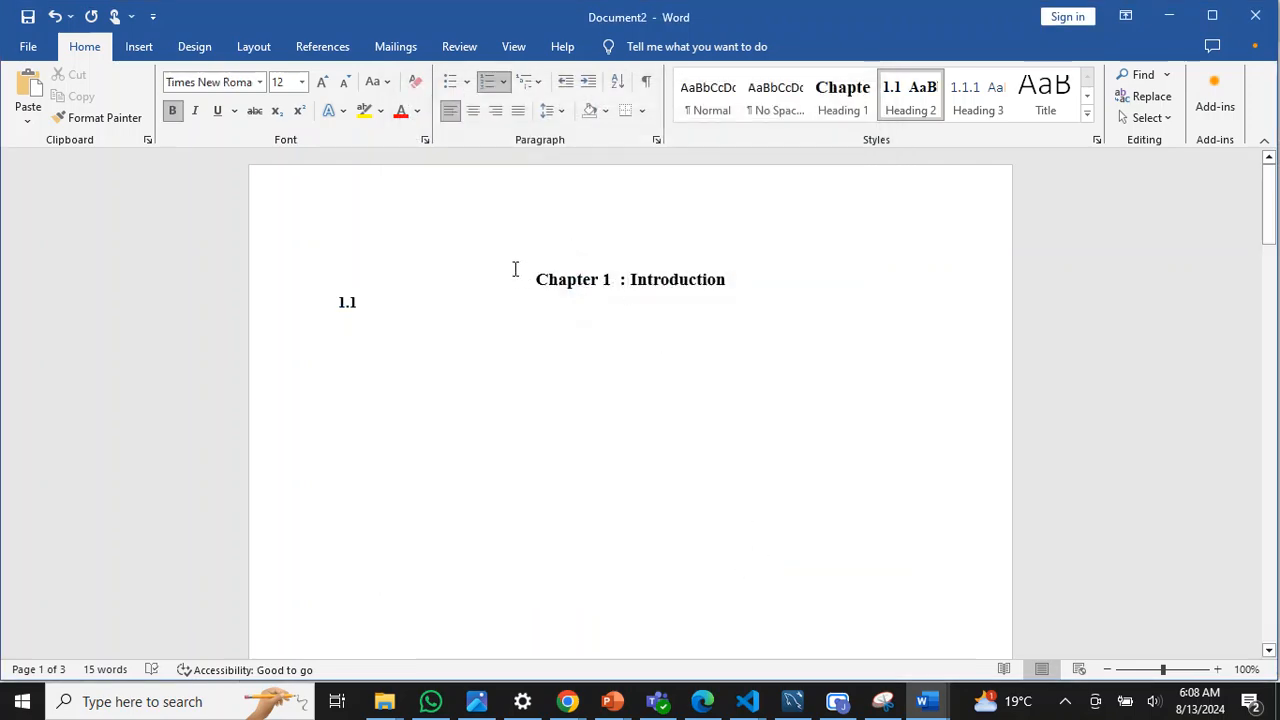
Define a new multilevel list in which the level 2 number is followed by a space, and apply it
click(541, 88)
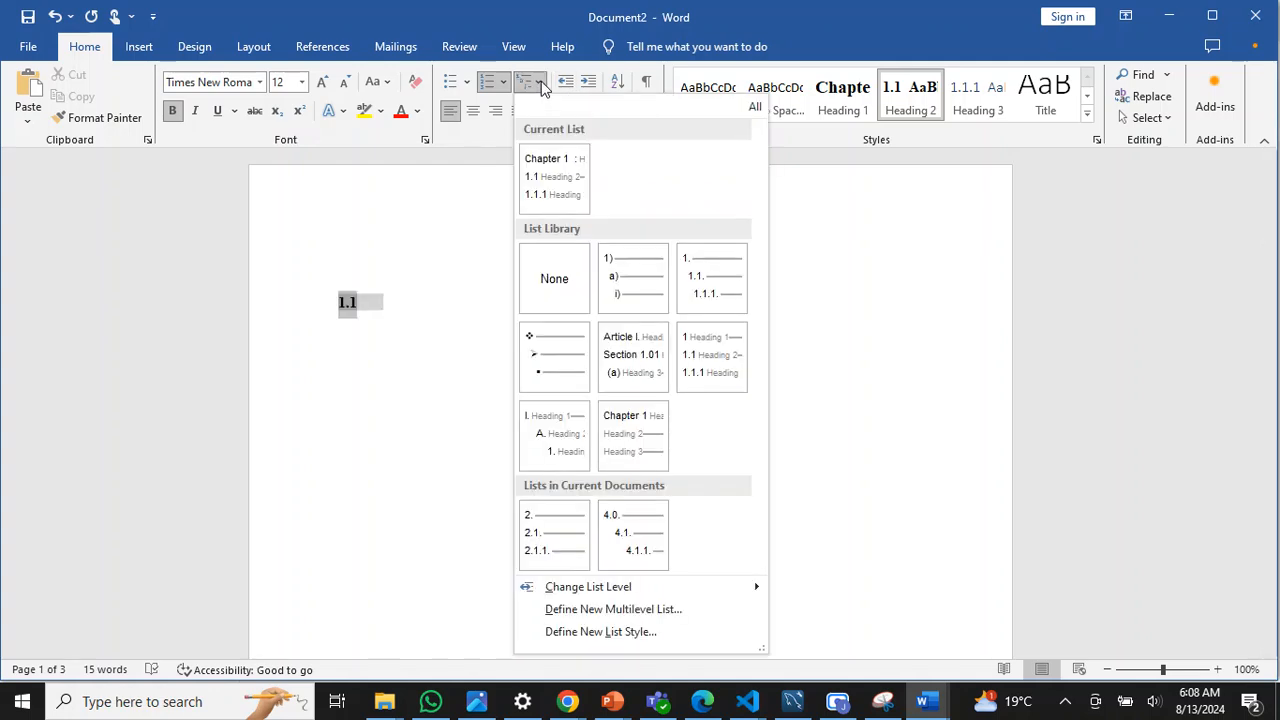
click(605, 610)
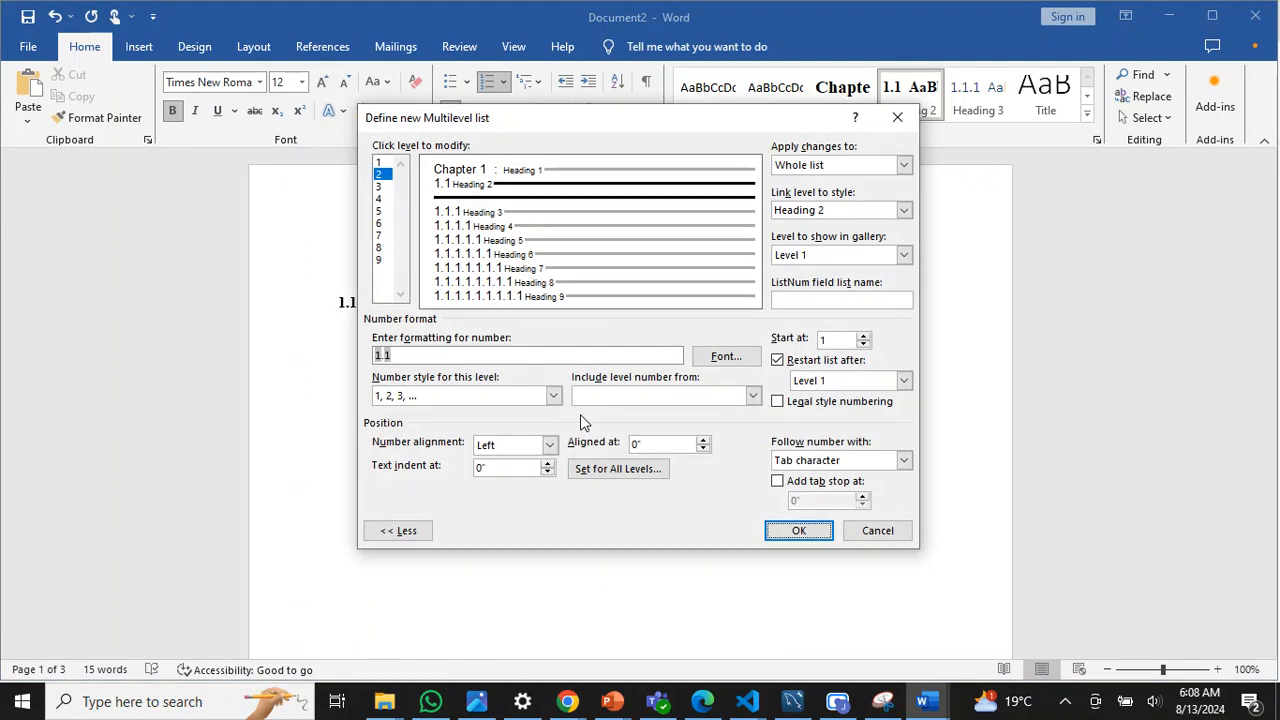
click(405, 355)
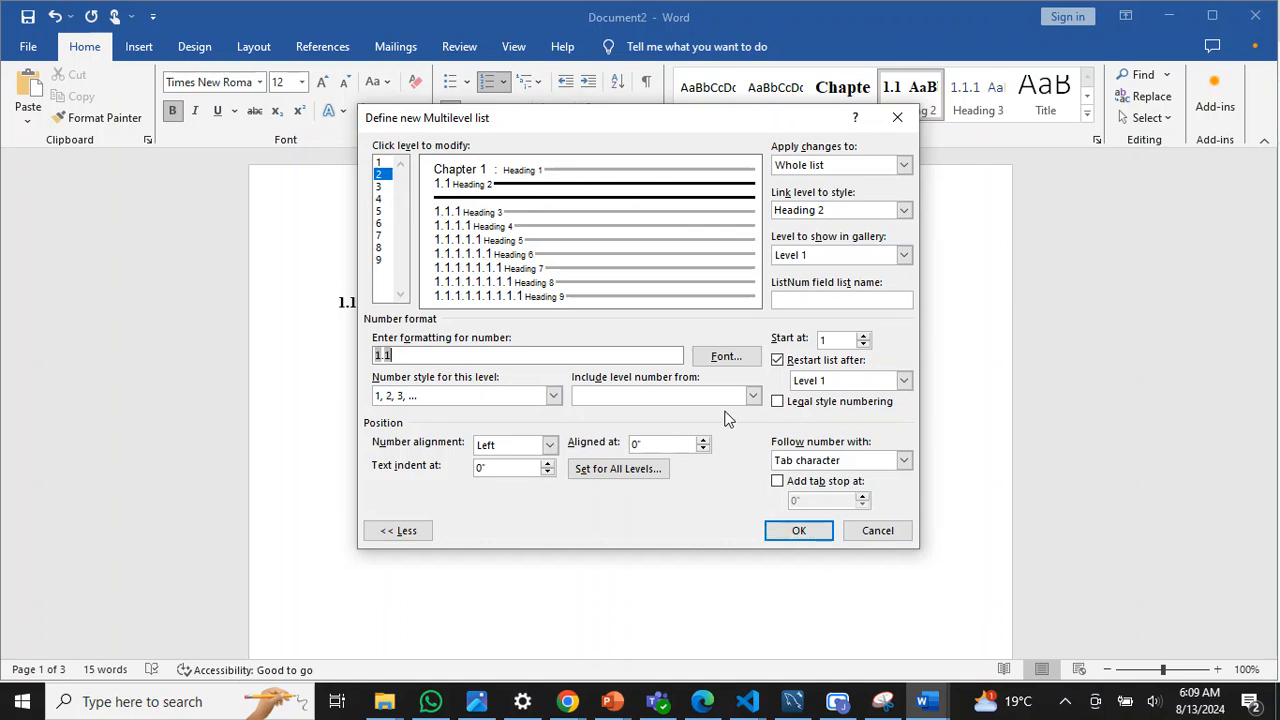
click(753, 396)
click(753, 396)
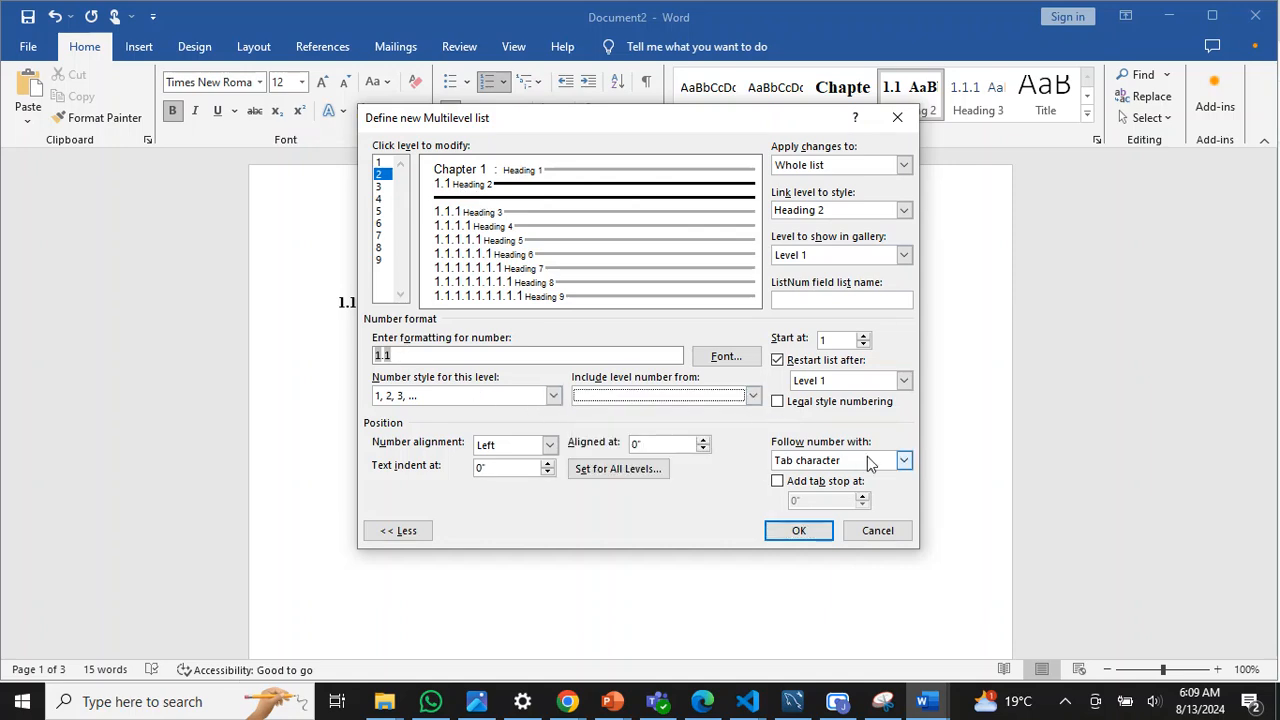
click(903, 460)
click(840, 489)
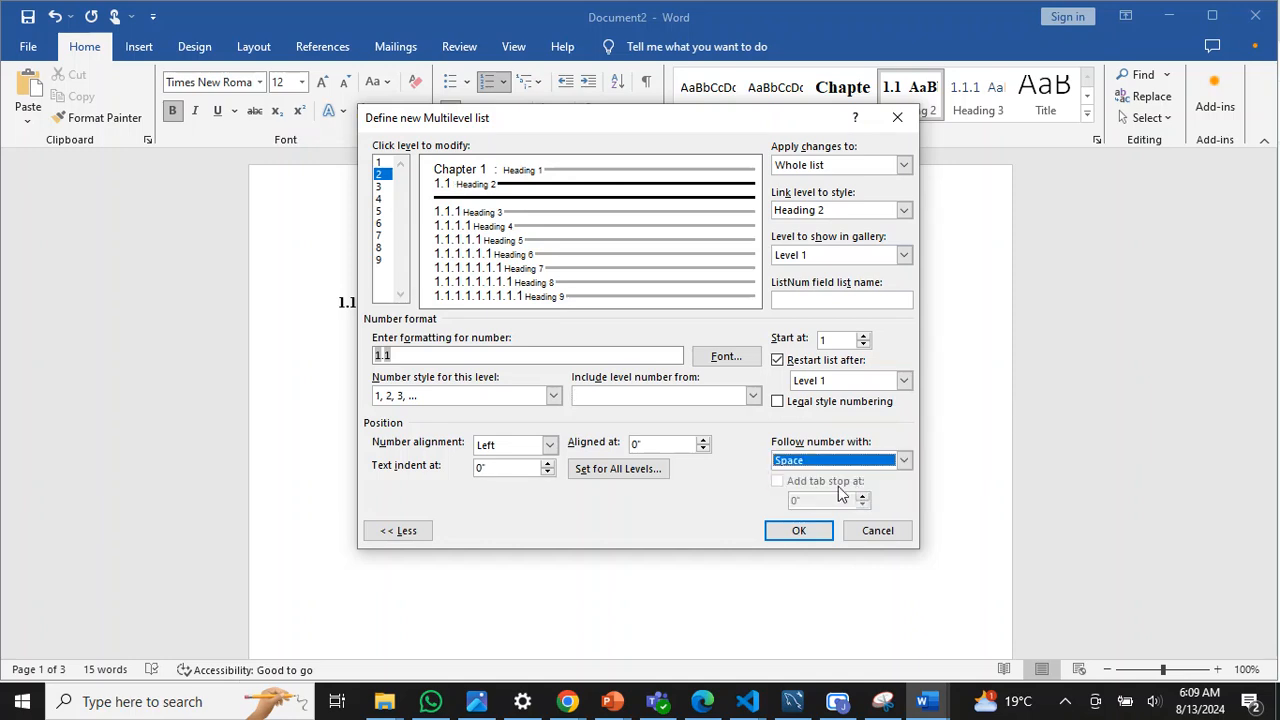
click(638, 473)
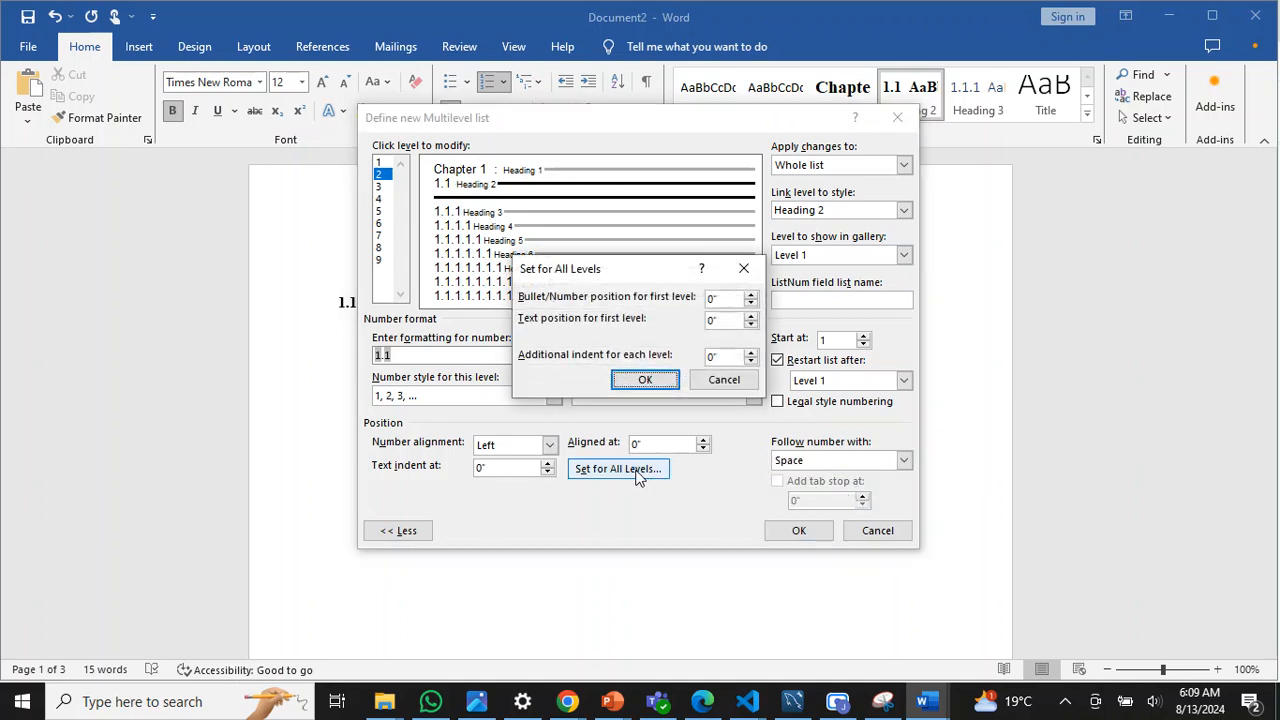
click(648, 380)
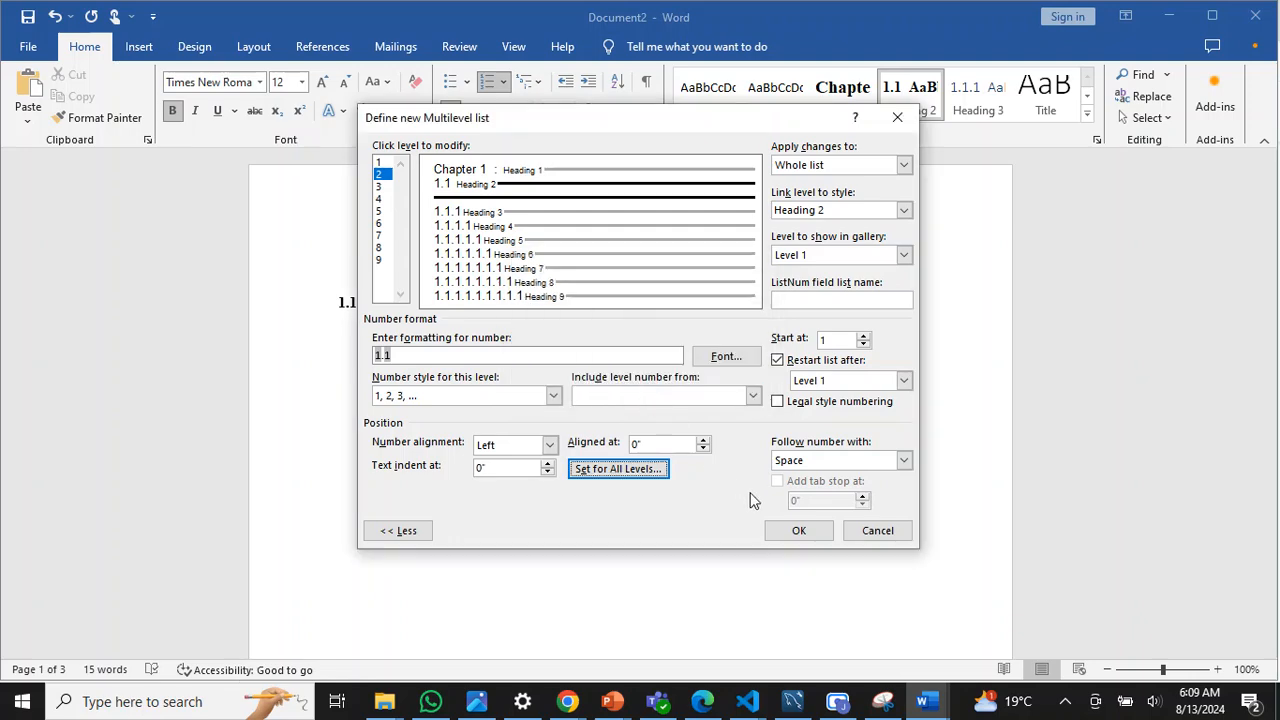
click(806, 533)
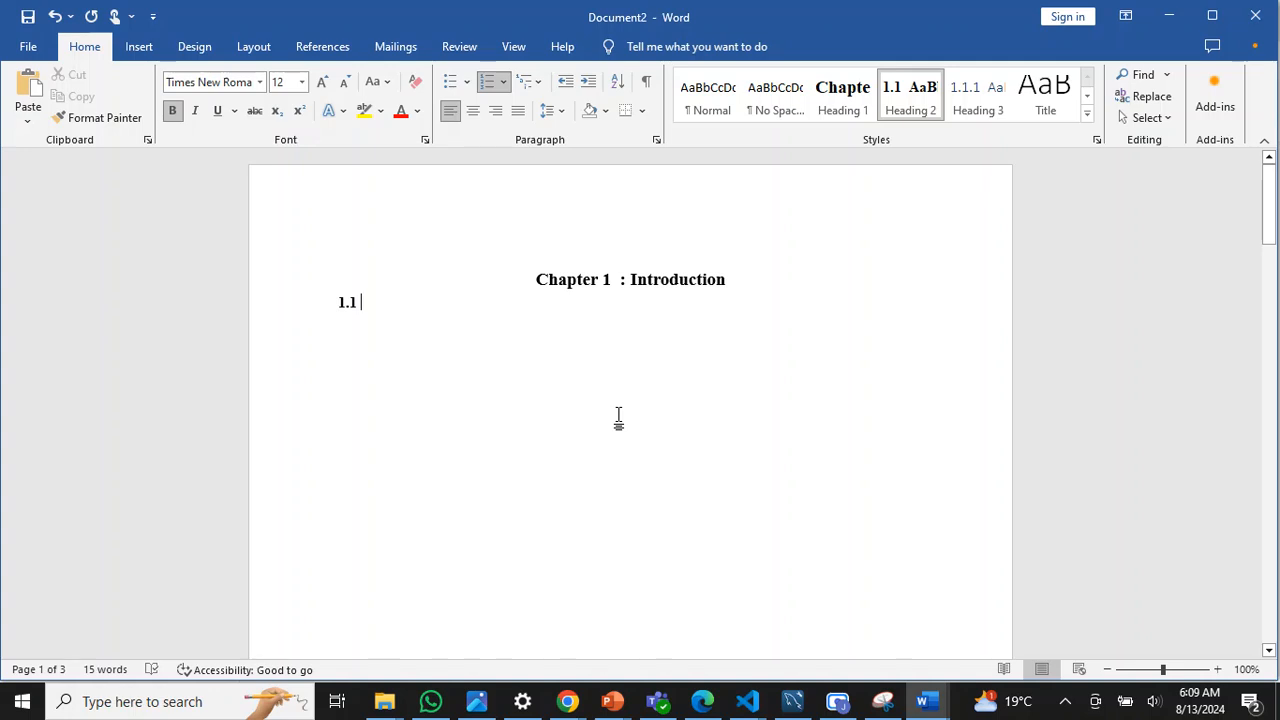
Title section 1.1 "Background of the study" and add "Statement of the problem" below it as another Heading 2
text(Backgrou)
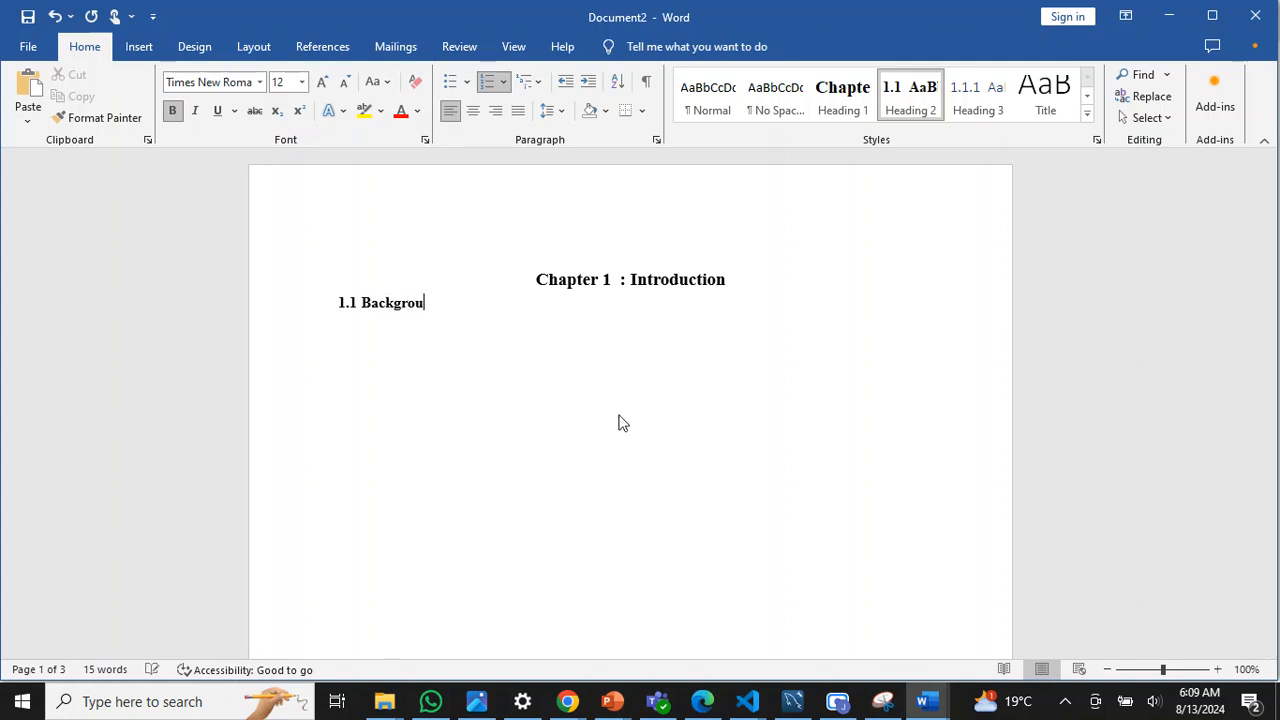
text(nd of the study)
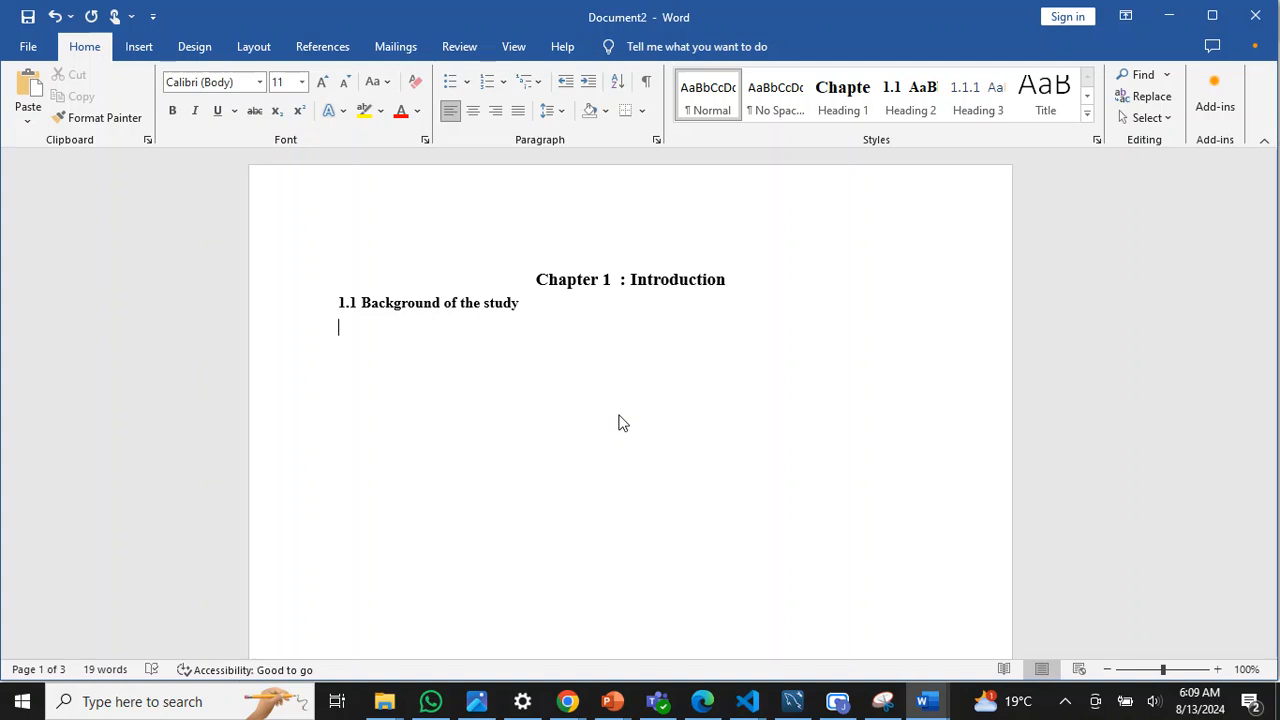
text(statement of the problem)
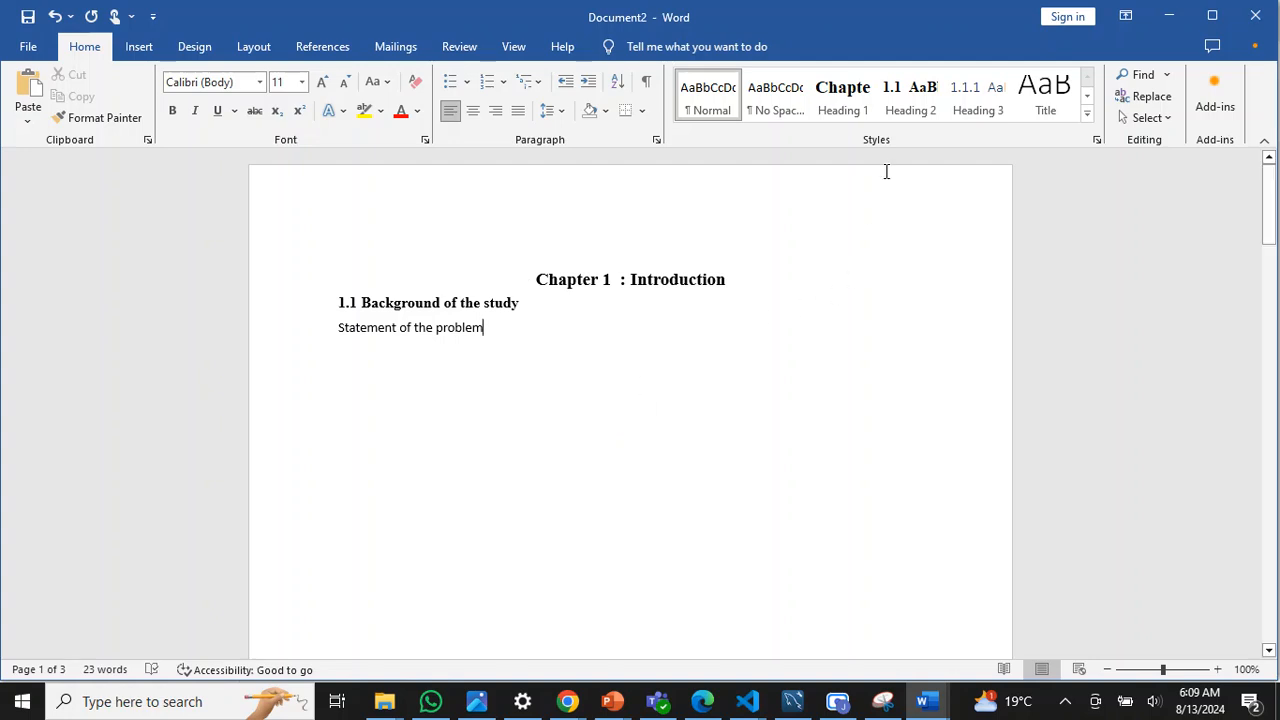
click(910, 95)
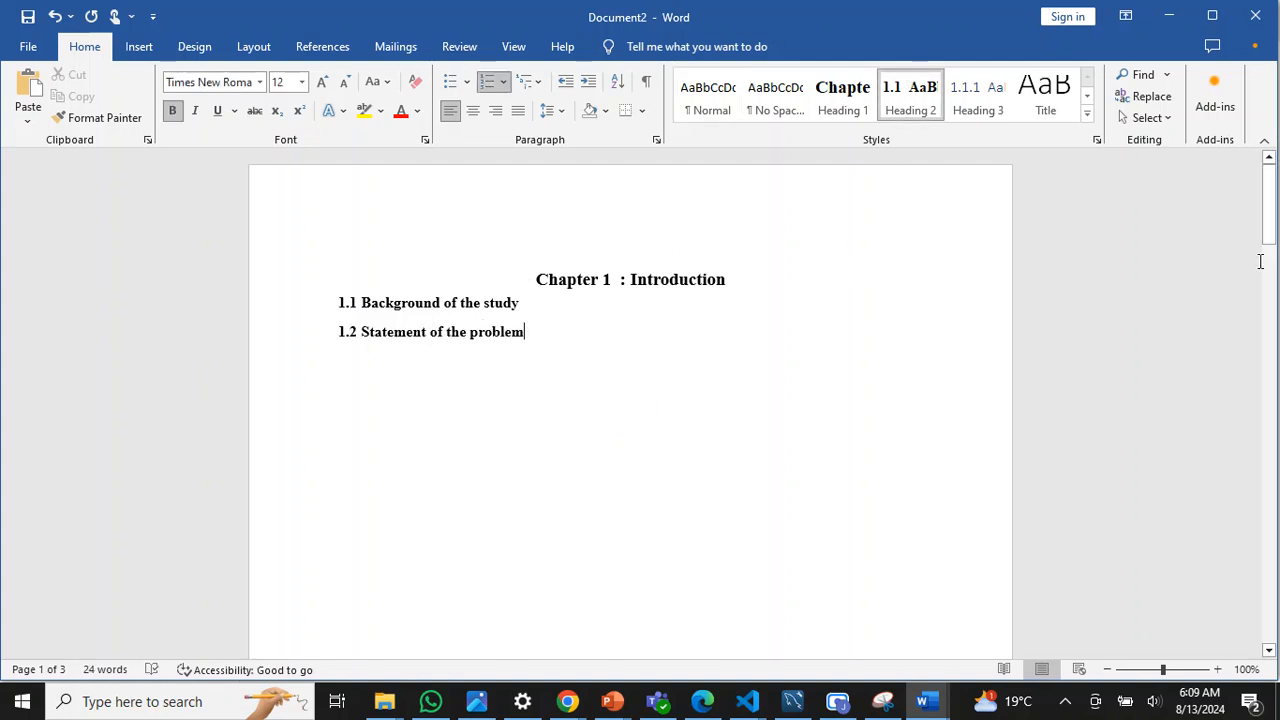
Add "Introduction" below the Chapter 2 heading as a Heading 2 section
drag(1272, 204, 1268, 370)
click(685, 350)
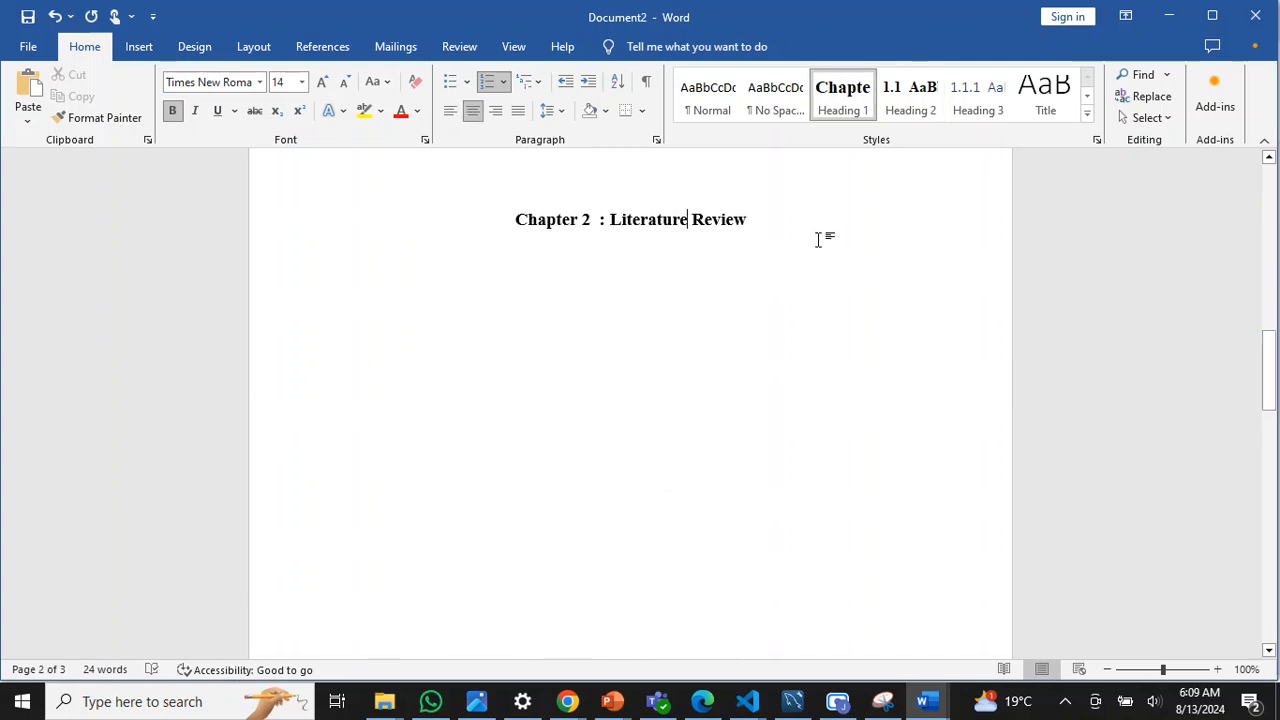
key(Return)
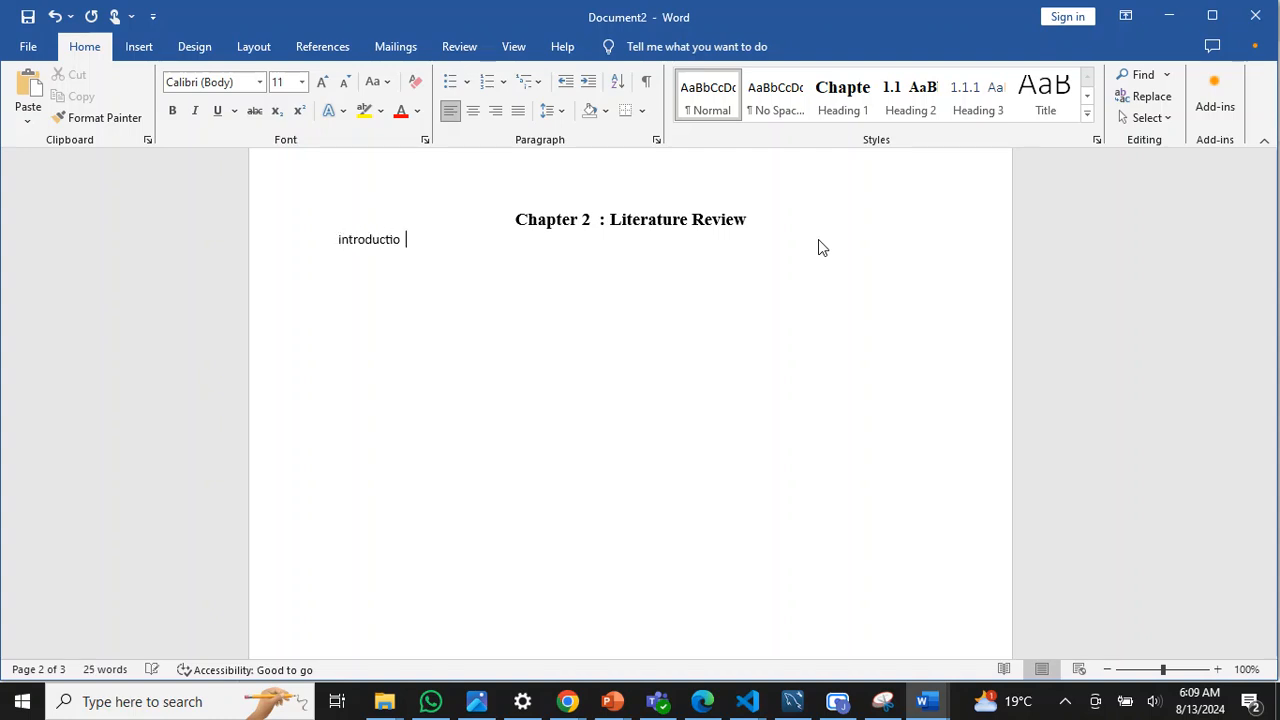
key(BackSpace)
key(BackSpace)
key(BackSpace)
key(BackSpace)
key(BackSpace)
key(BackSpace)
key(BackSpace)
key(BackSpace)
key(BackSpace)
click(918, 105)
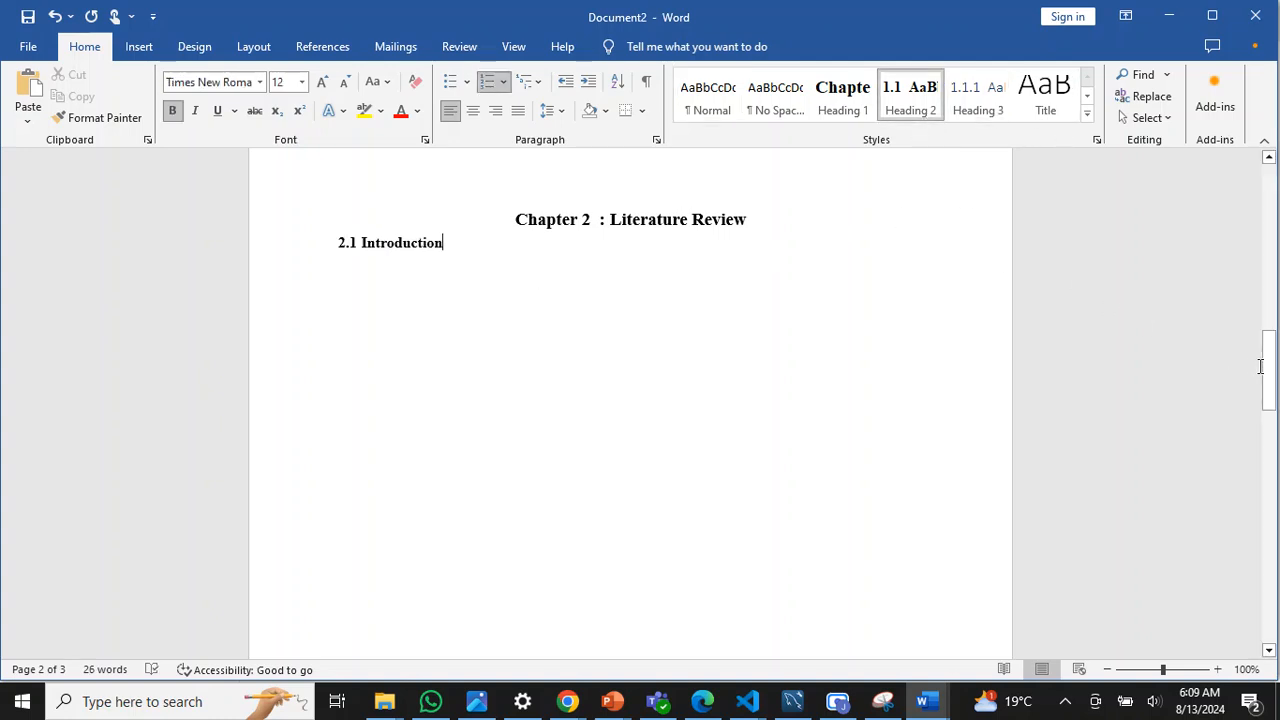
Add a new paragraph below the Chapter 3 heading with the text "Introduction"
drag(1264, 366, 1268, 530)
click(805, 325)
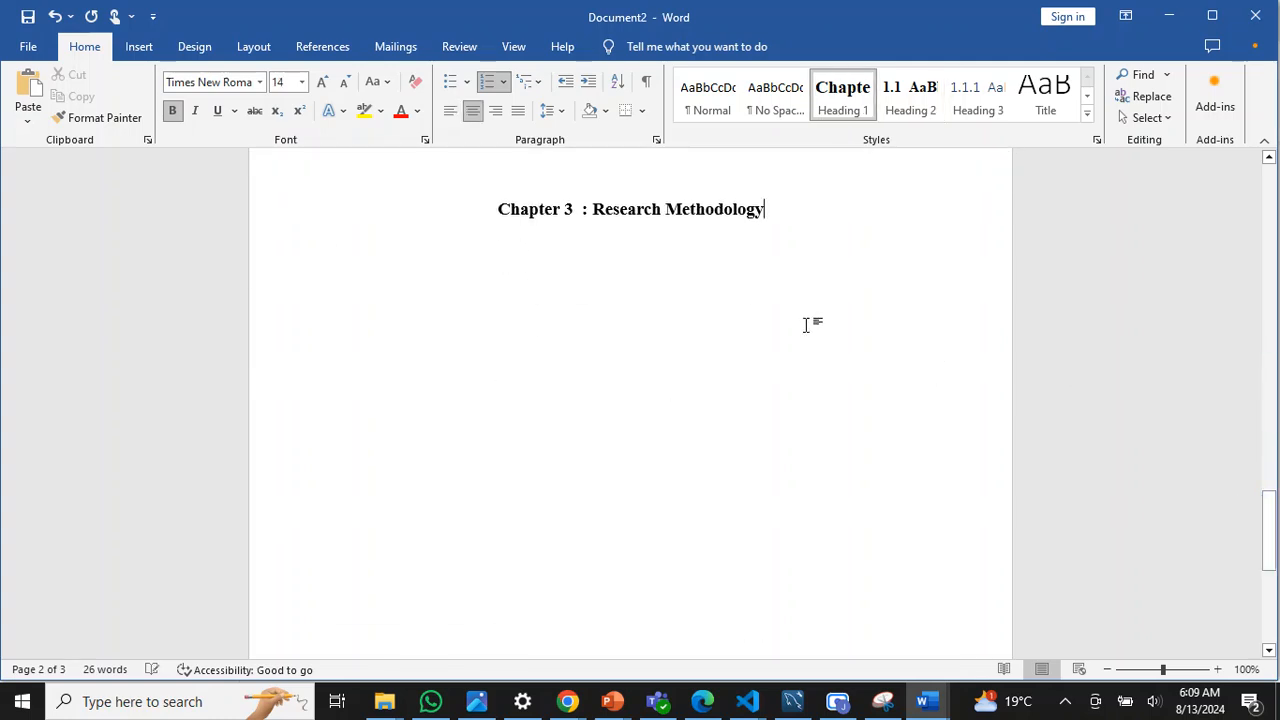
key(Return)
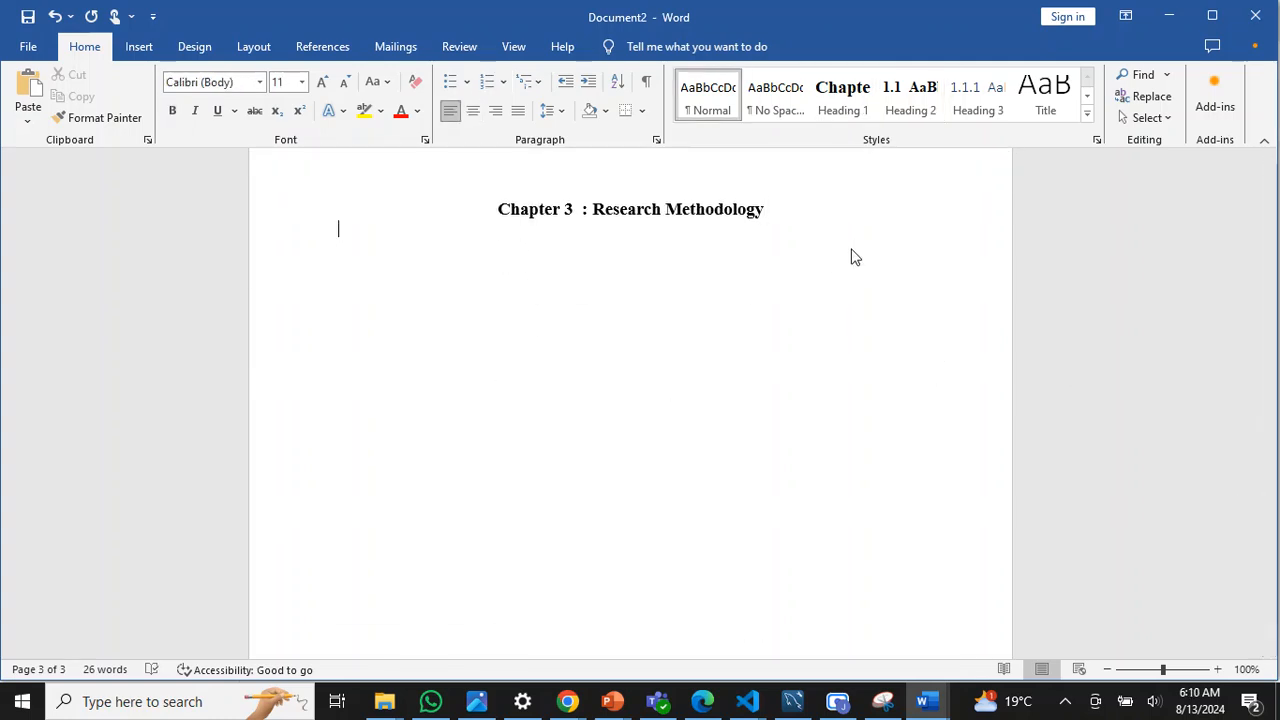
text(Introduction)
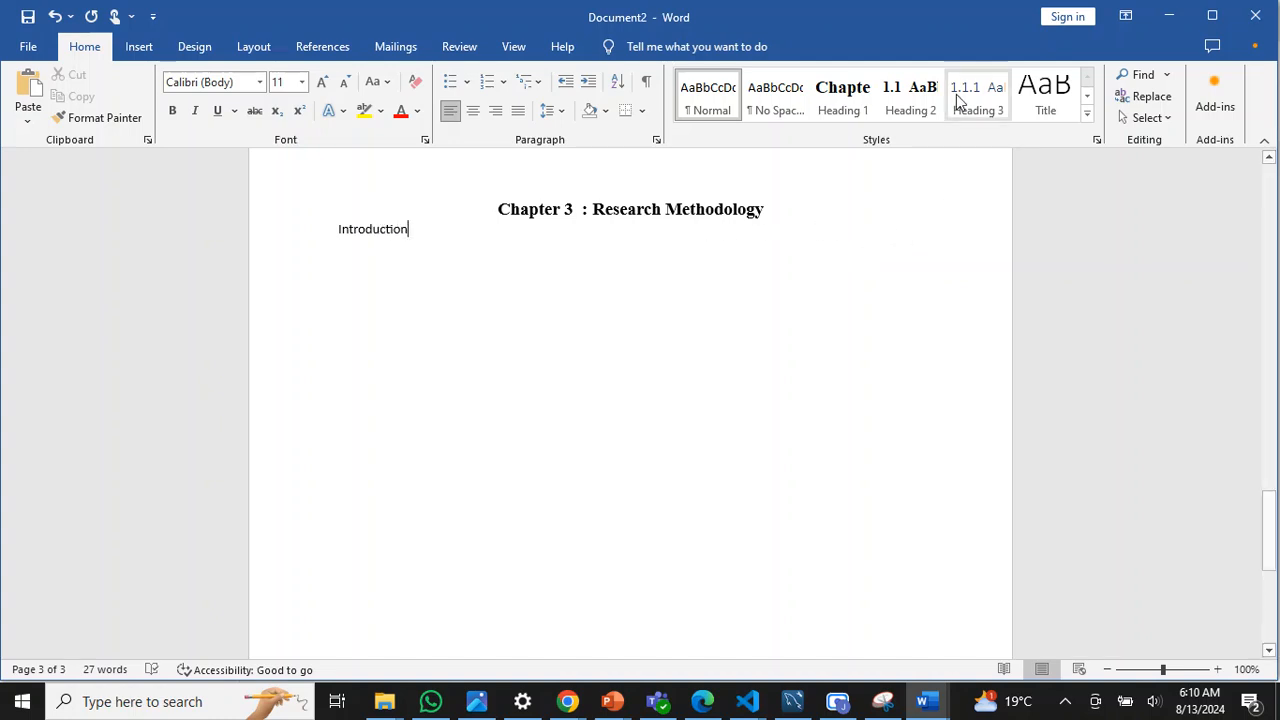
Apply the Heading 2 style to "Introduction" below the Chapter 3 heading
click(909, 110)
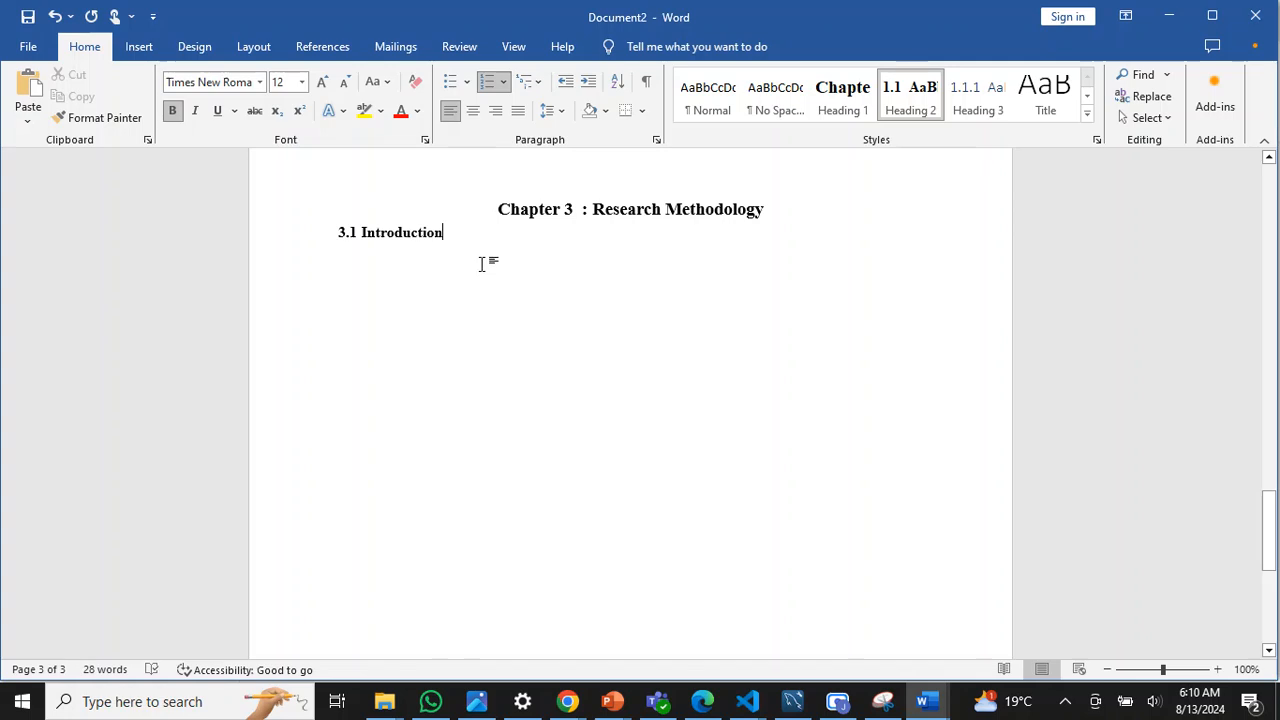
Add an empty Heading 3 subsection below section 1.1 "Background of the study" and another below section 1.2 "Statement of the problem"
drag(1273, 537, 1273, 195)
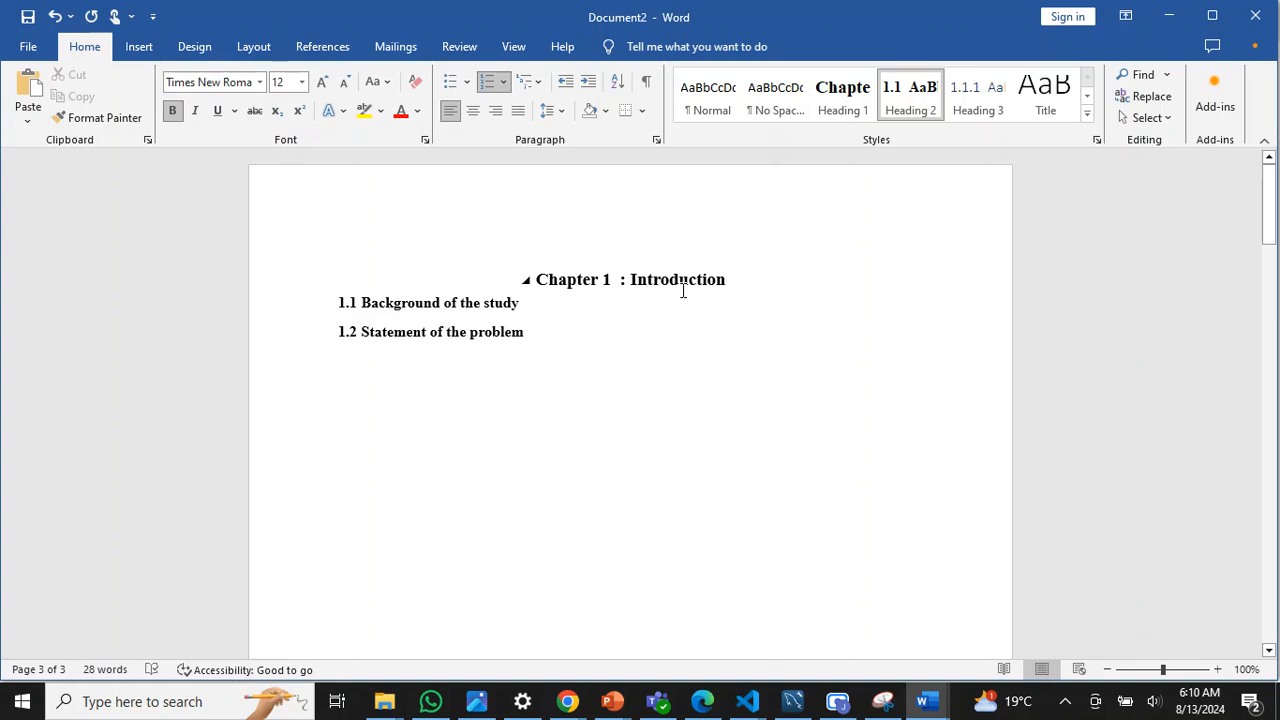
click(588, 304)
key(Return)
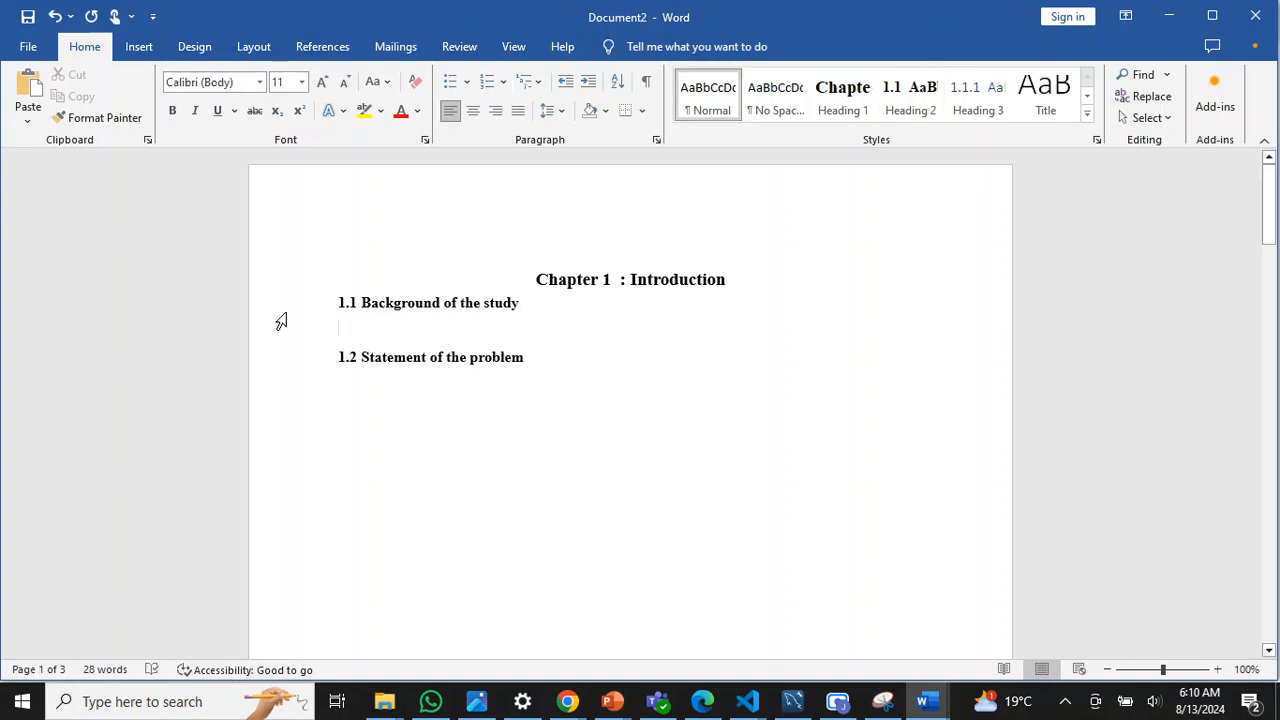
click(967, 108)
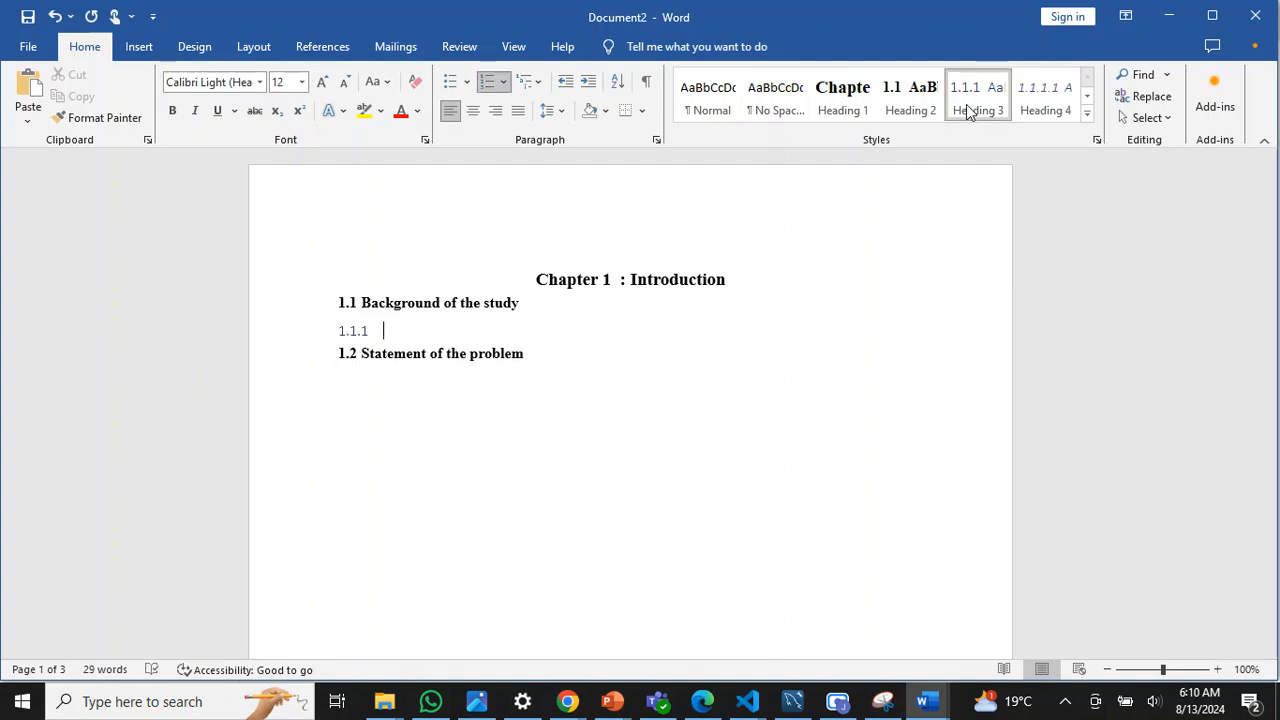
click(560, 351)
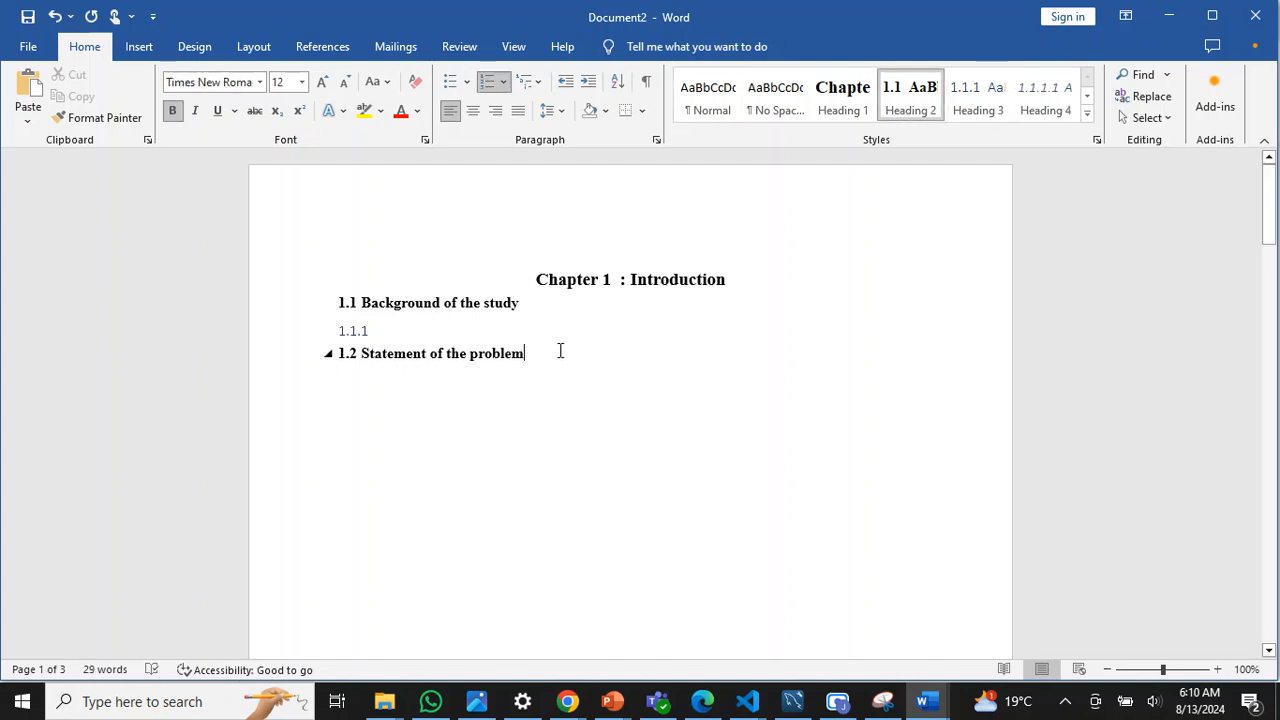
key(Return)
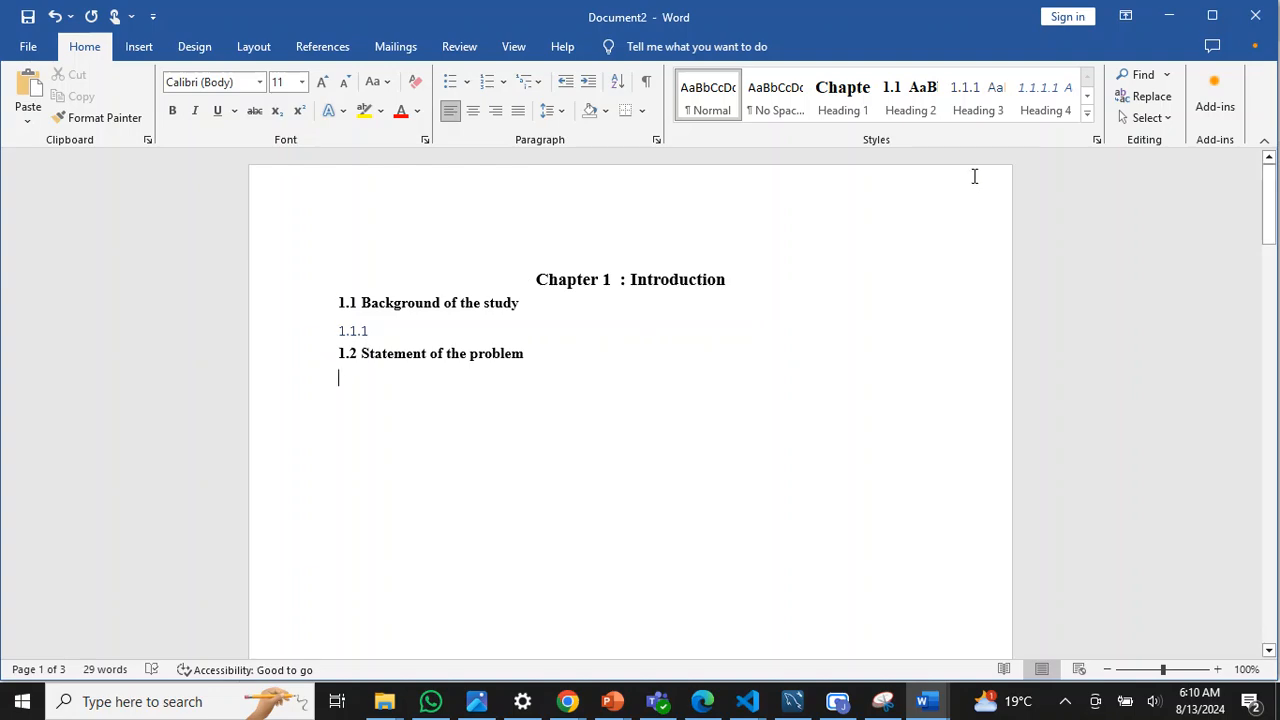
click(985, 96)
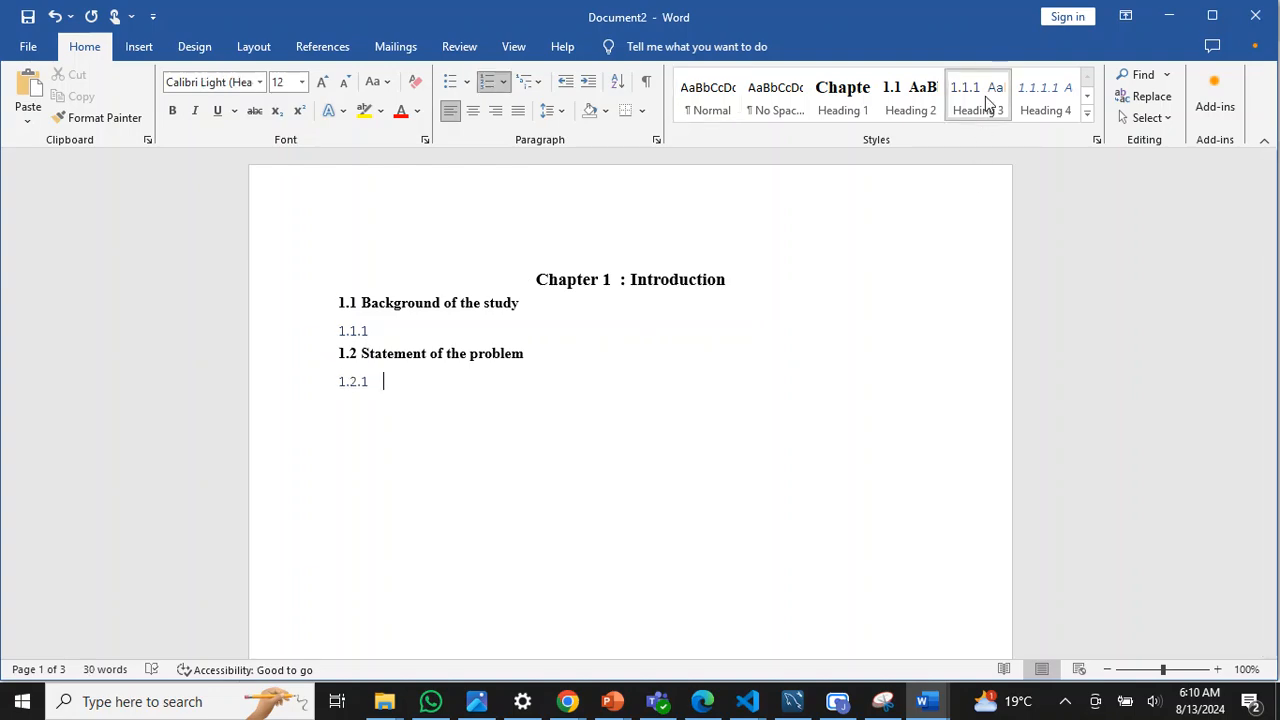
Modify the Heading 3 style to use bold Times New Roman in black
right_click(985, 96)
click(1025, 130)
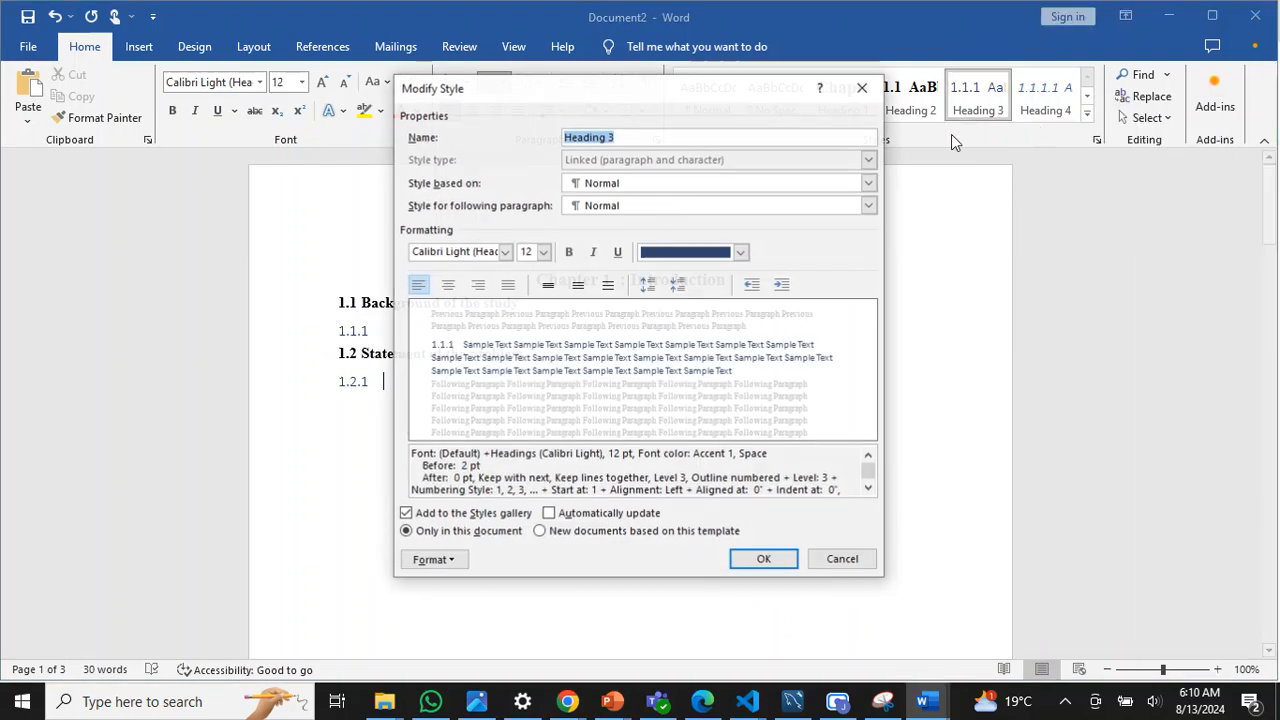
click(741, 252)
click(662, 316)
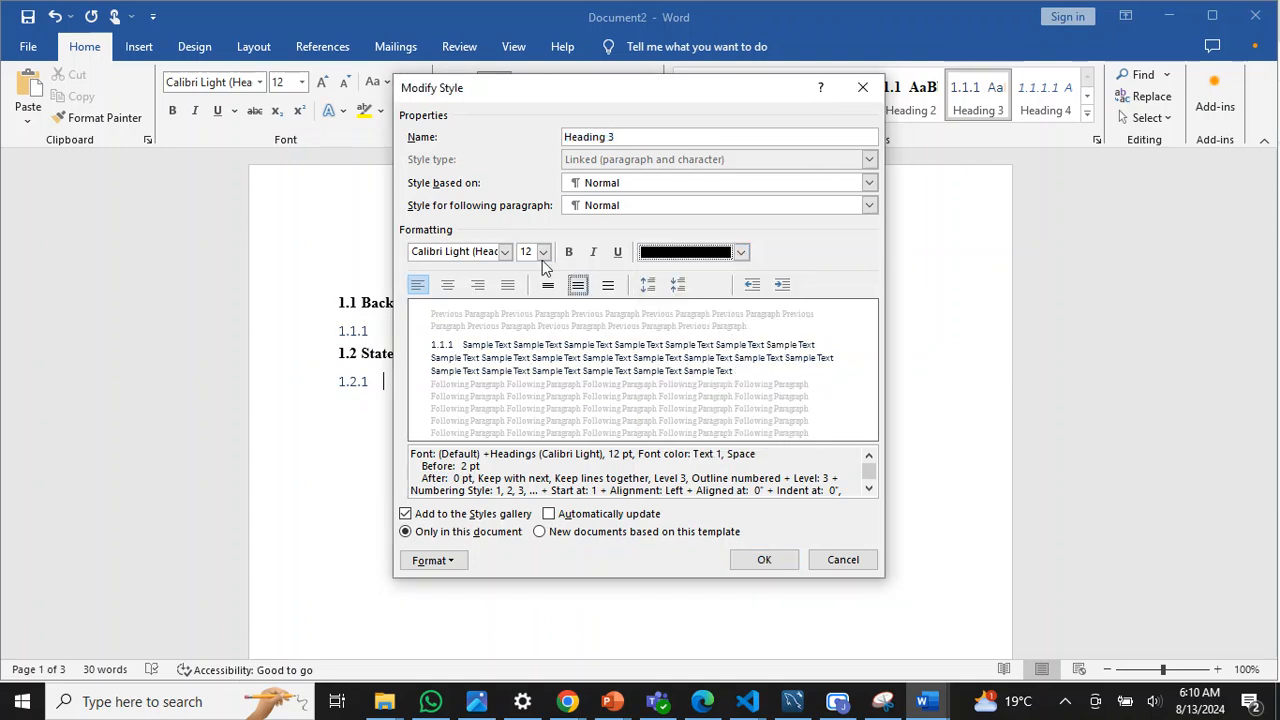
click(505, 250)
click(418, 310)
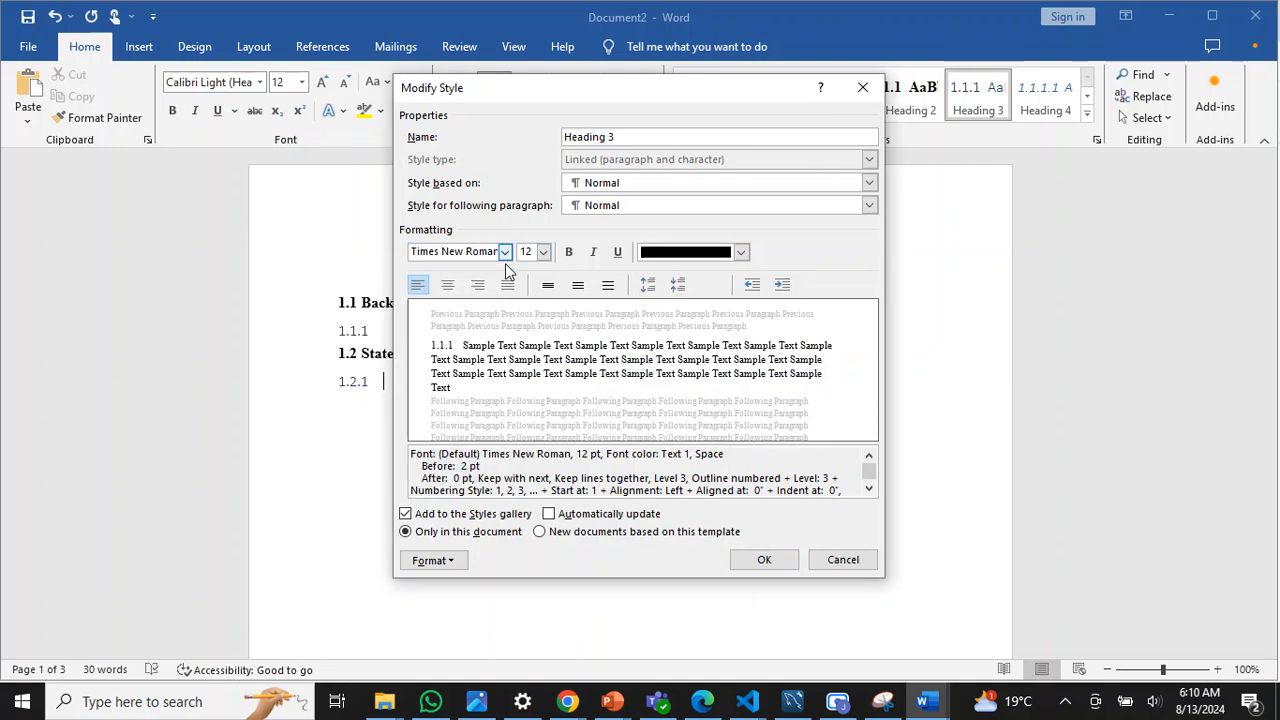
click(568, 252)
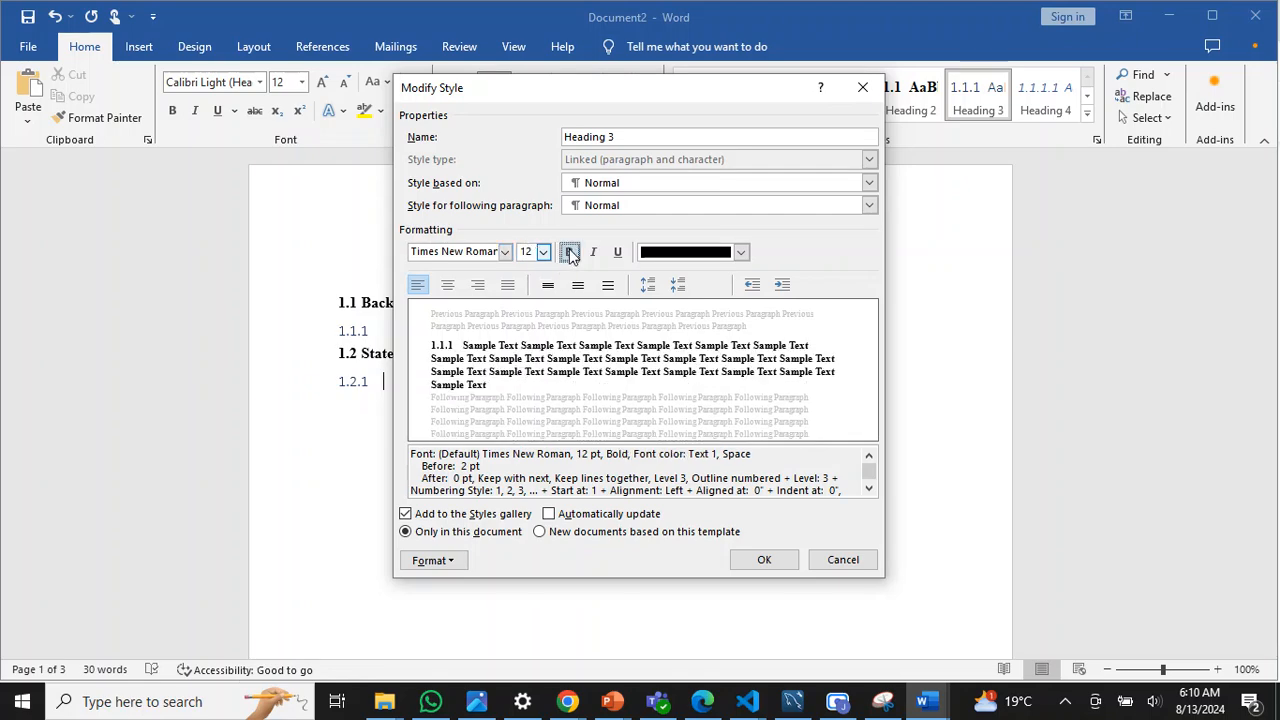
click(764, 559)
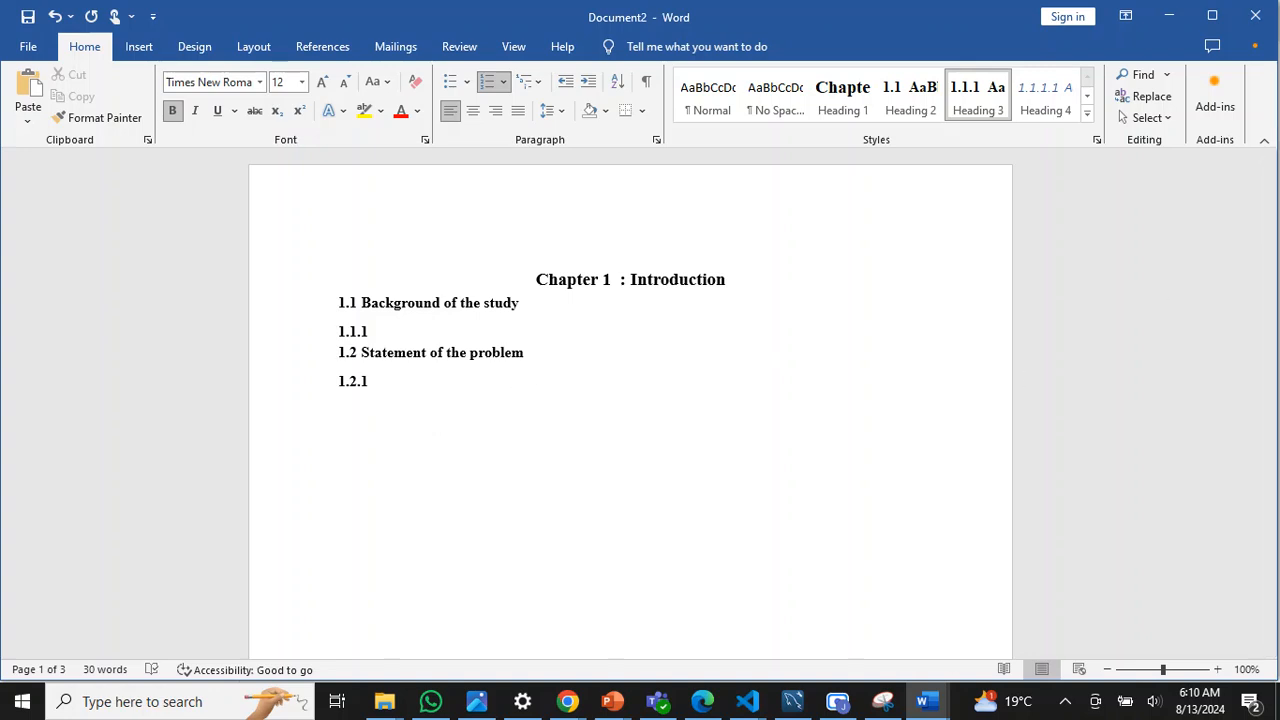
Add an empty Heading 3 subsection below section 2.1 "Introduction" in Chapter 2
drag(1267, 205, 1246, 366)
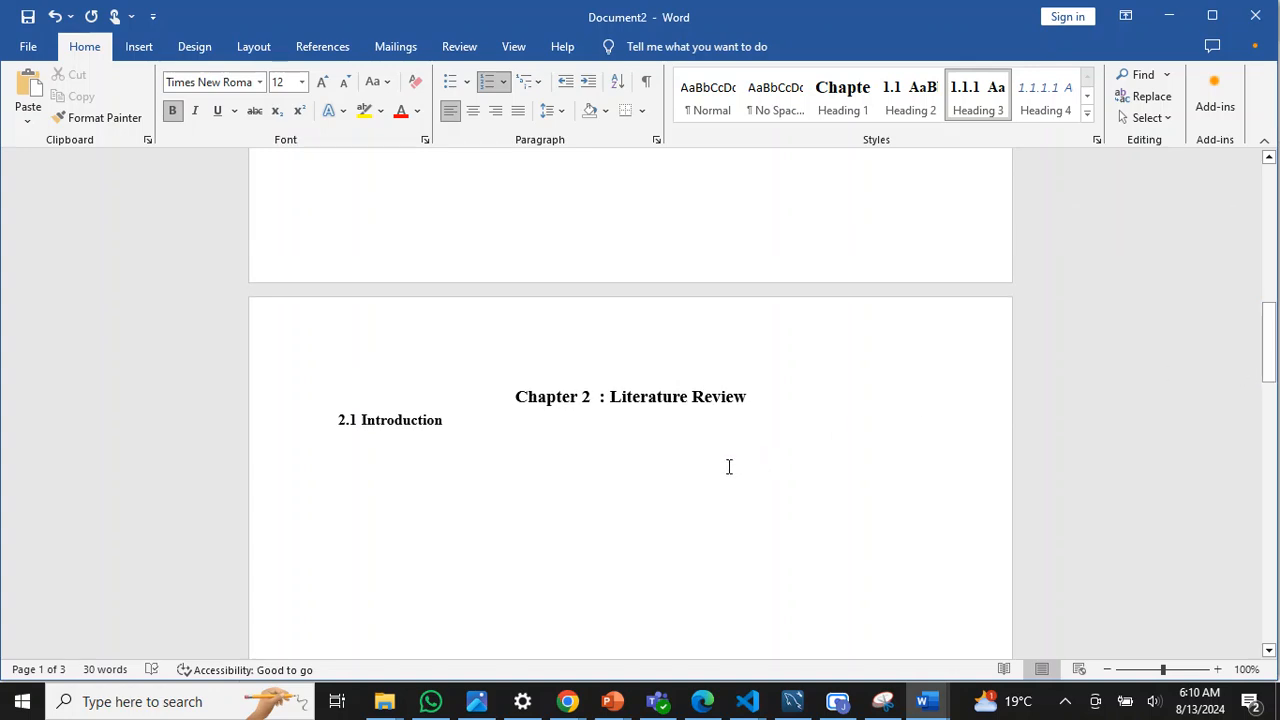
click(497, 425)
key(Return)
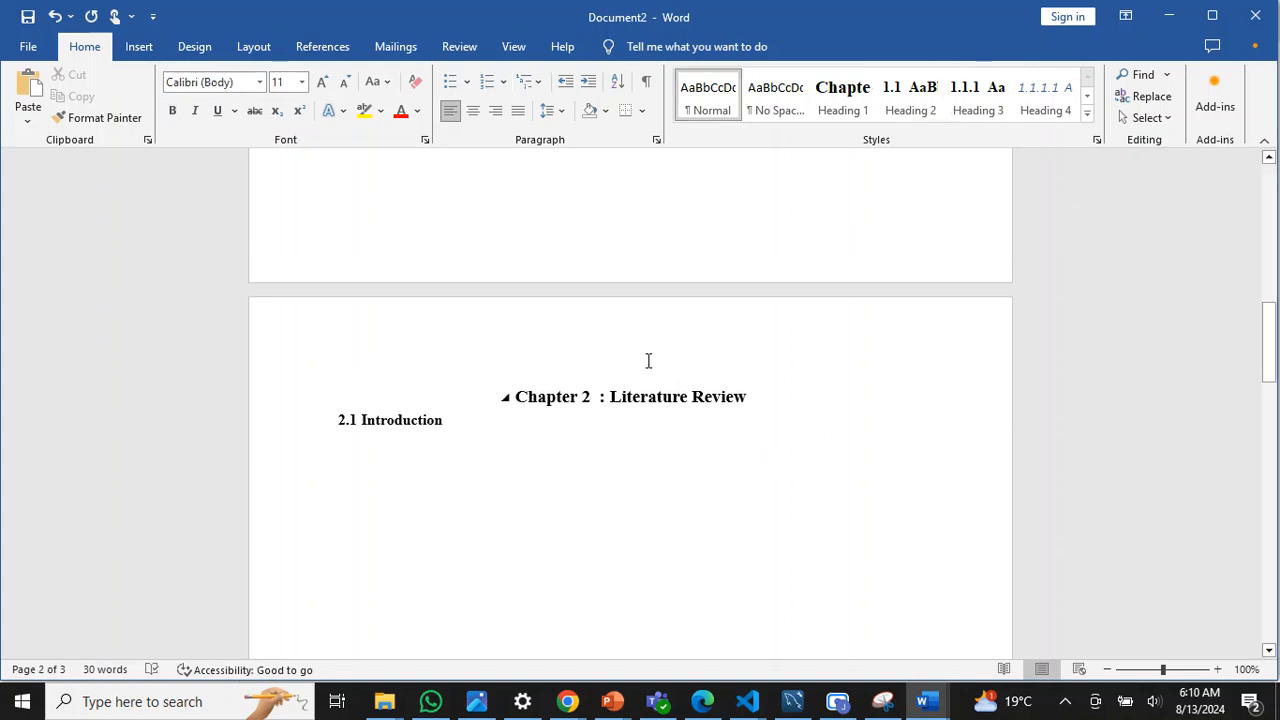
click(995, 106)
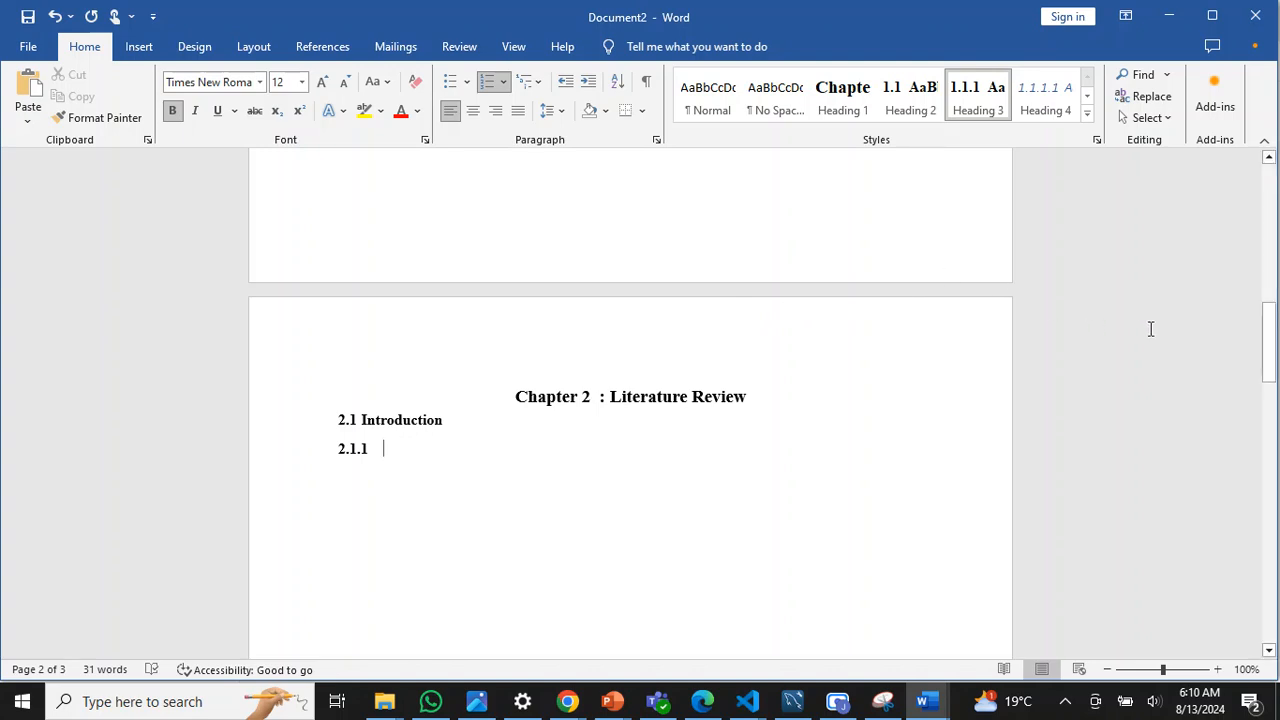
Insert a page break before the Chapter 1 heading and reapply the Heading 1 style to its title "Introduction"
drag(1266, 354, 1266, 205)
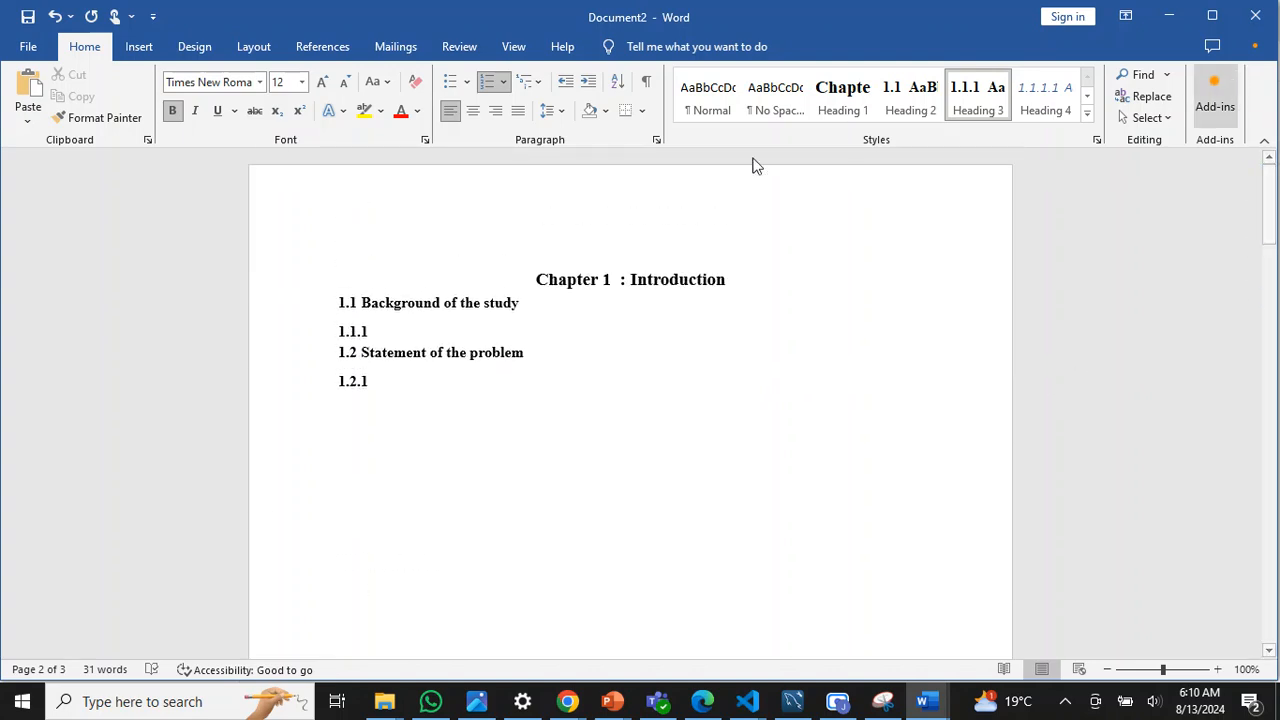
click(532, 215)
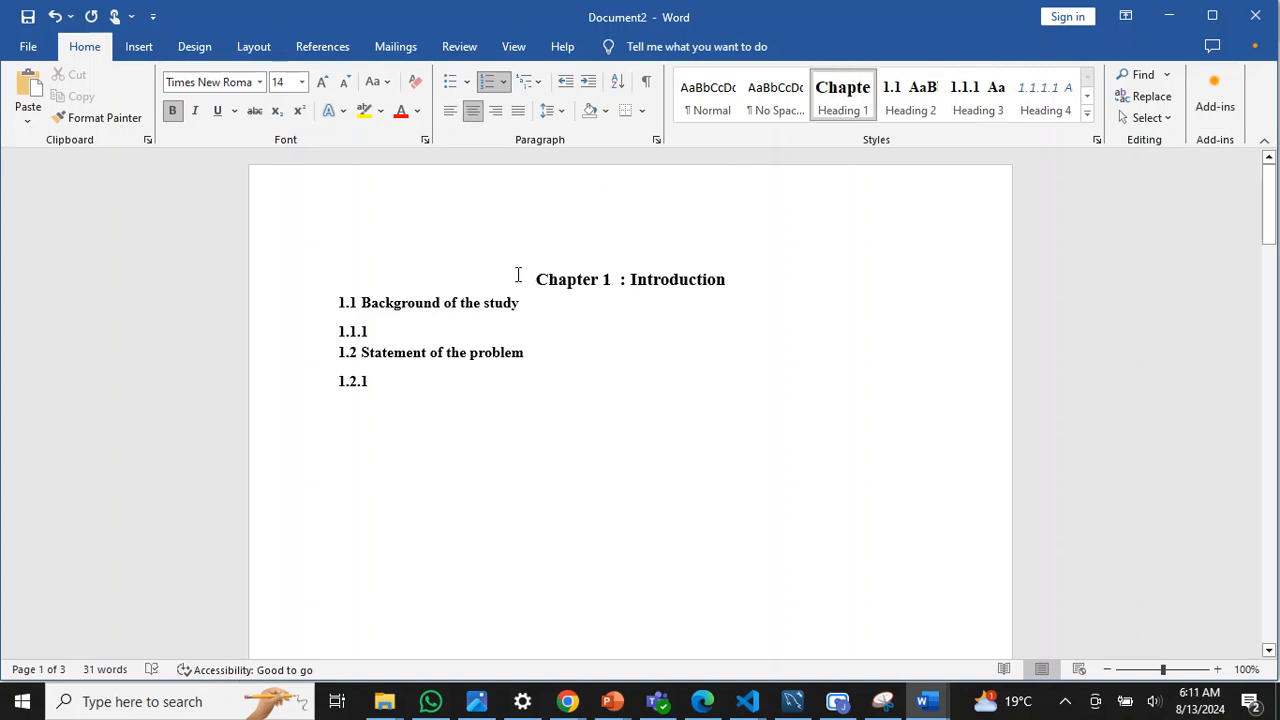
shift+click(539, 279)
key(ctrl+Return)
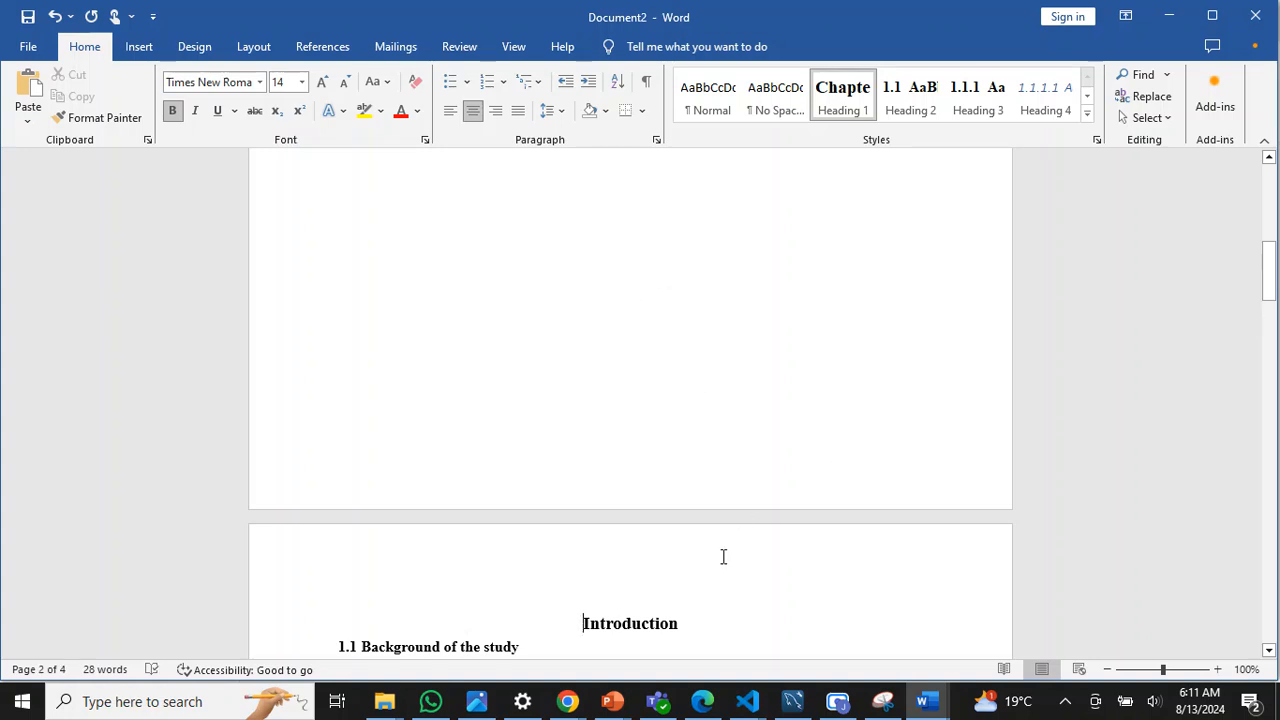
click(842, 98)
Insert an automatic table of contents titled "Table of Contents" on the blank page before Chapter 1
drag(1266, 275, 1266, 188)
click(727, 316)
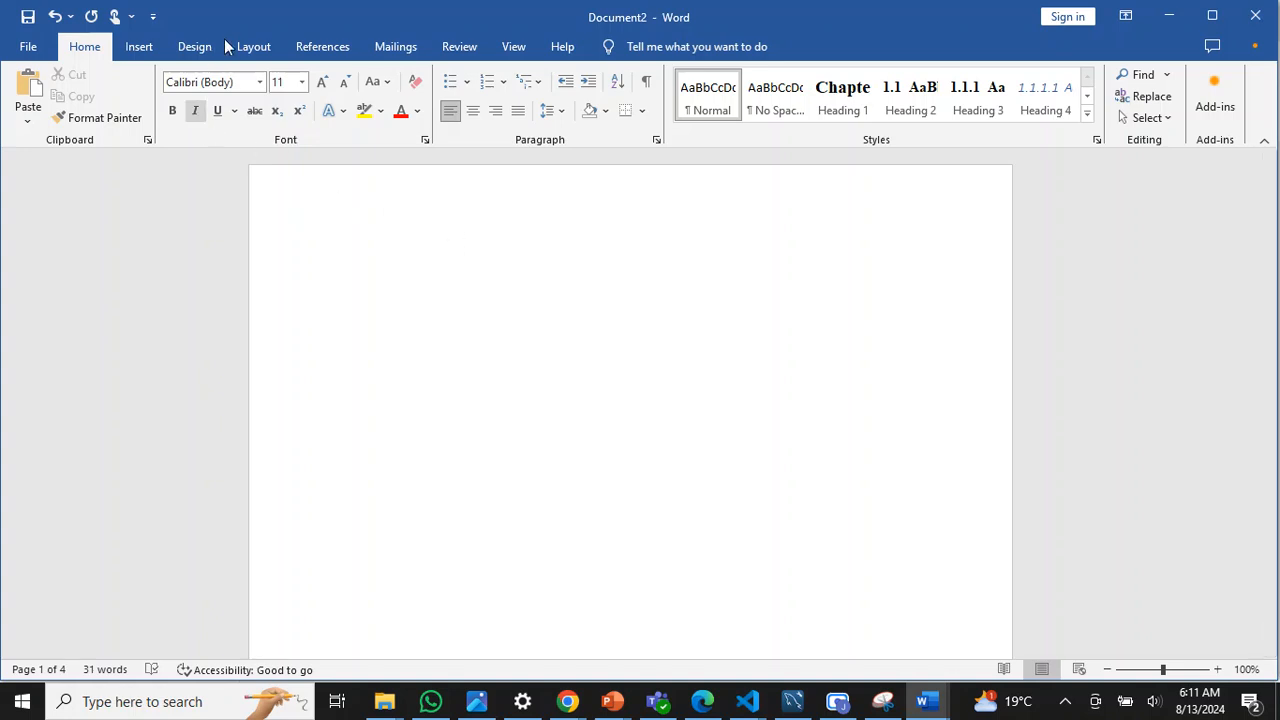
click(140, 48)
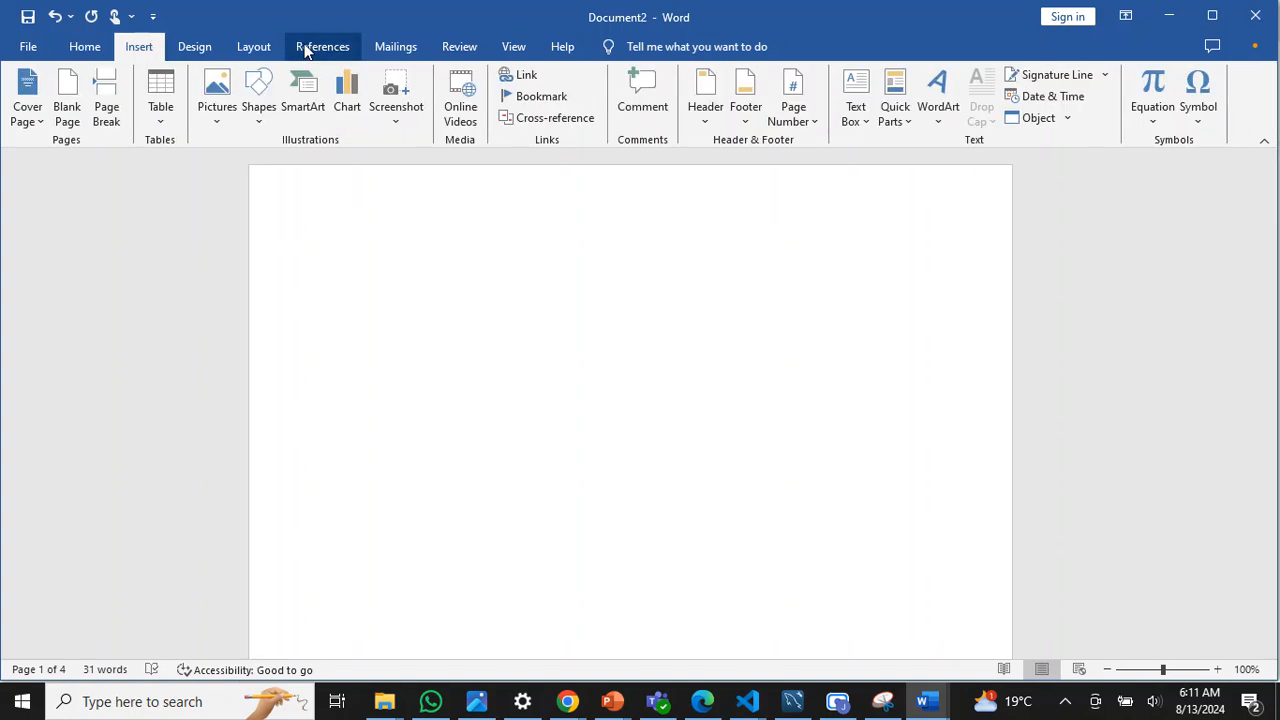
click(310, 48)
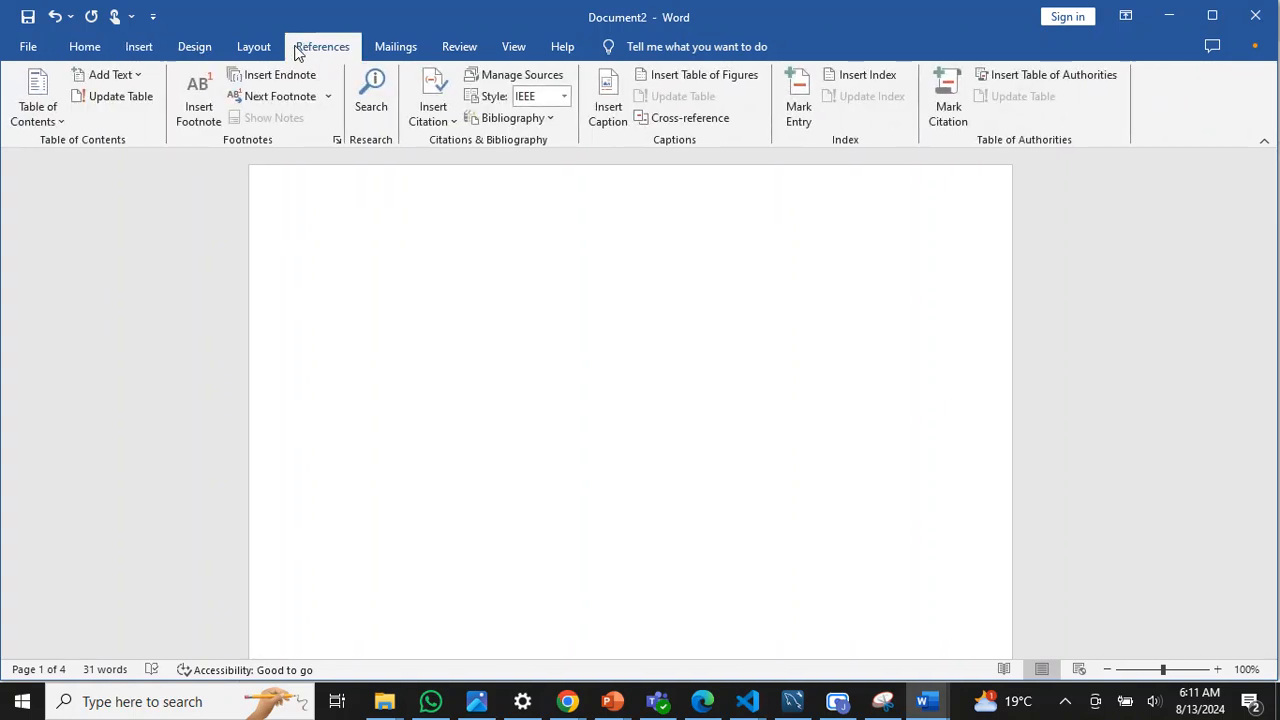
click(38, 112)
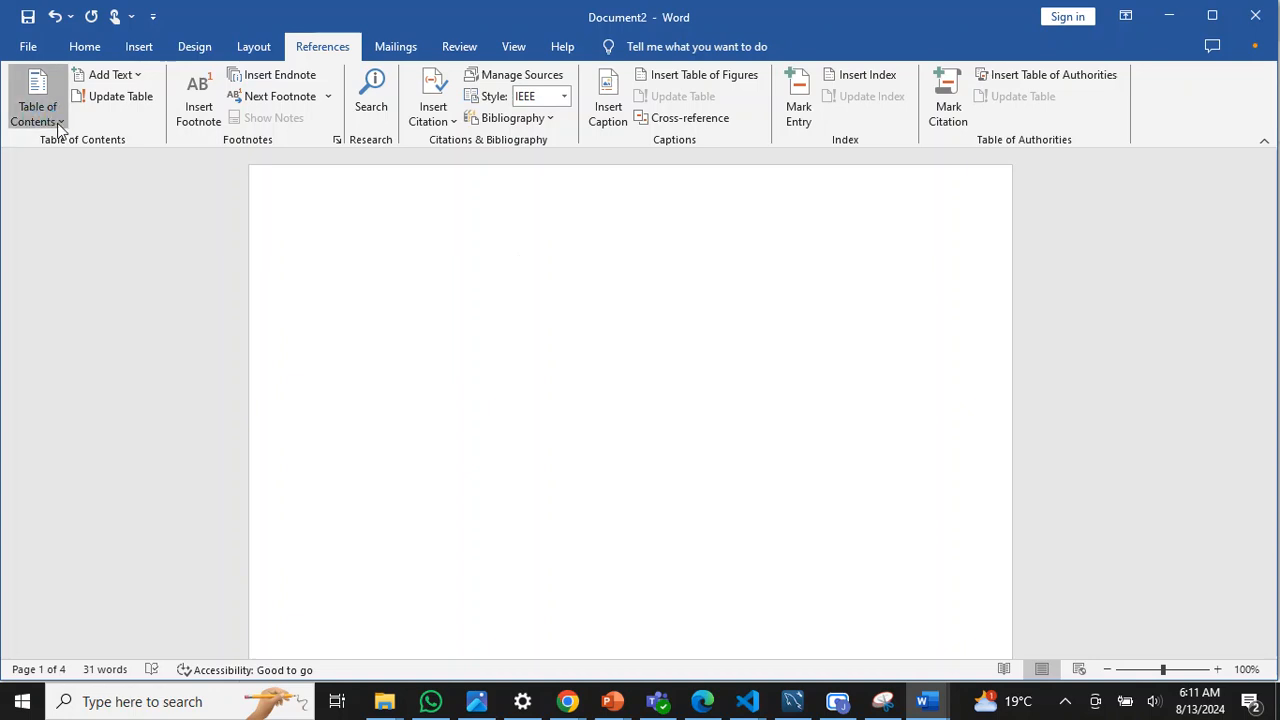
click(58, 126)
click(58, 126)
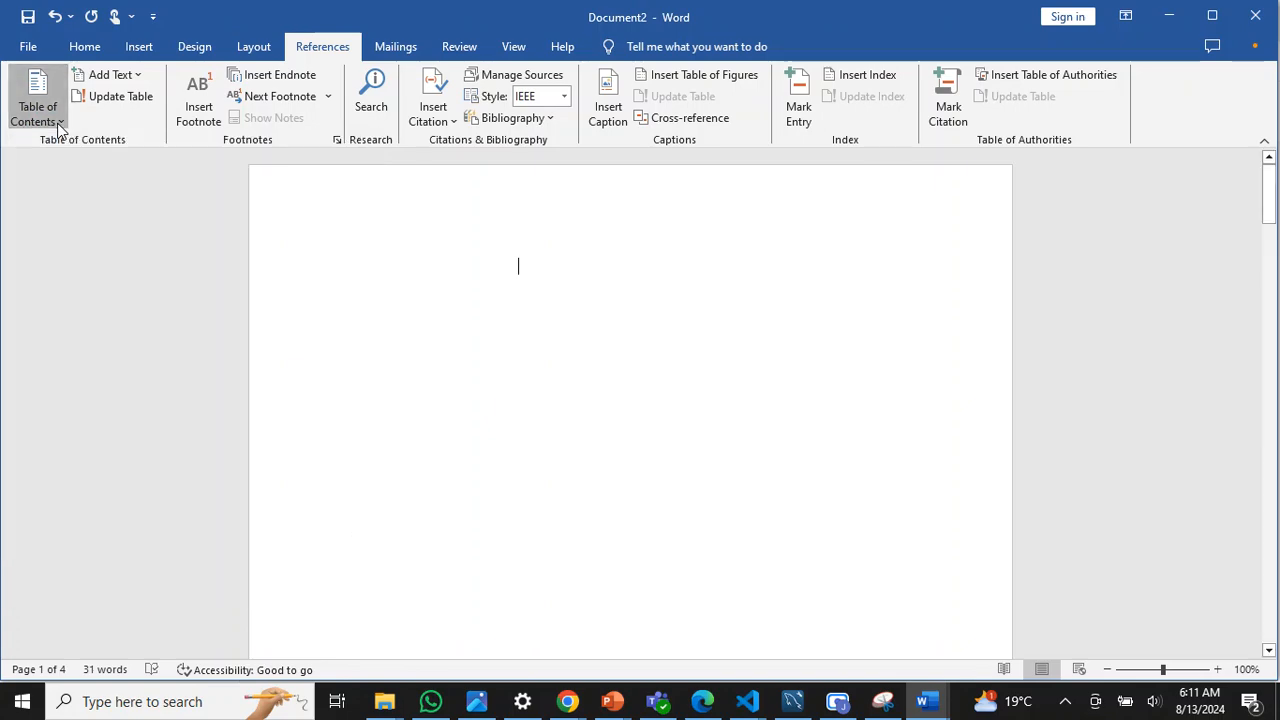
click(58, 126)
click(98, 345)
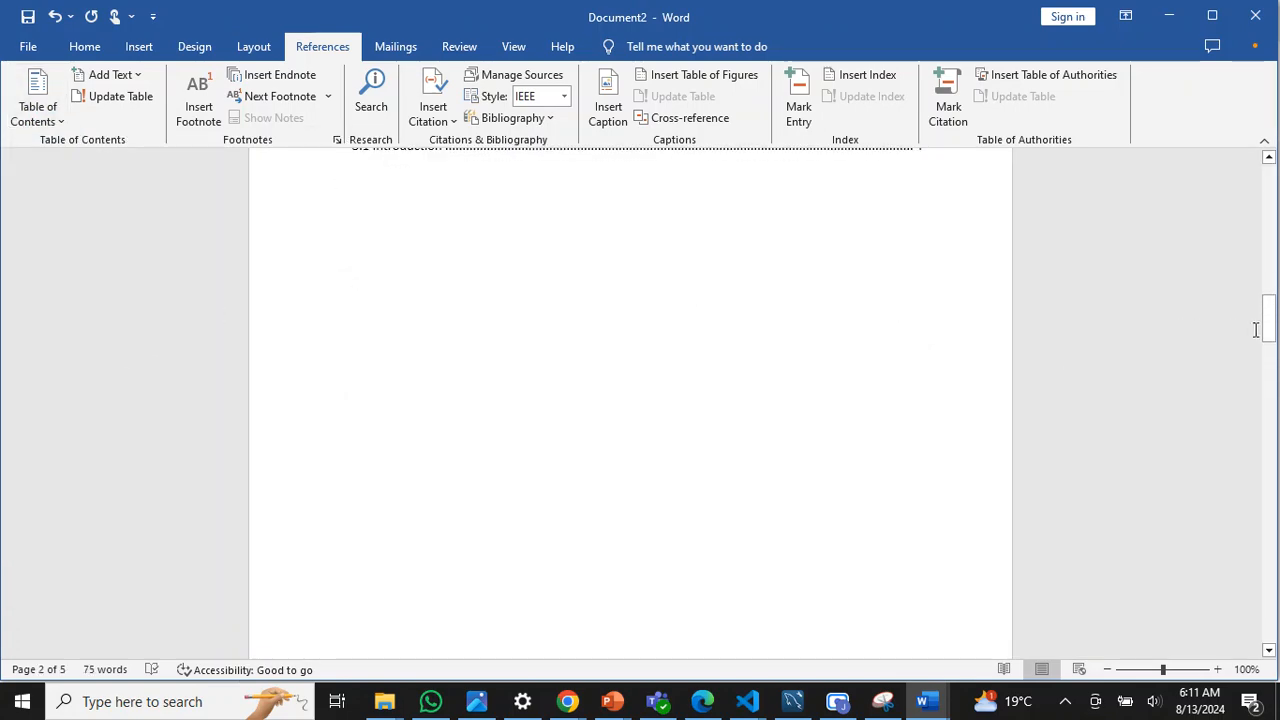
mouse_move(1266, 322)
mouse_down()
mouse_move(1270, 238)
mouse_move(1270, 308)
mouse_up()
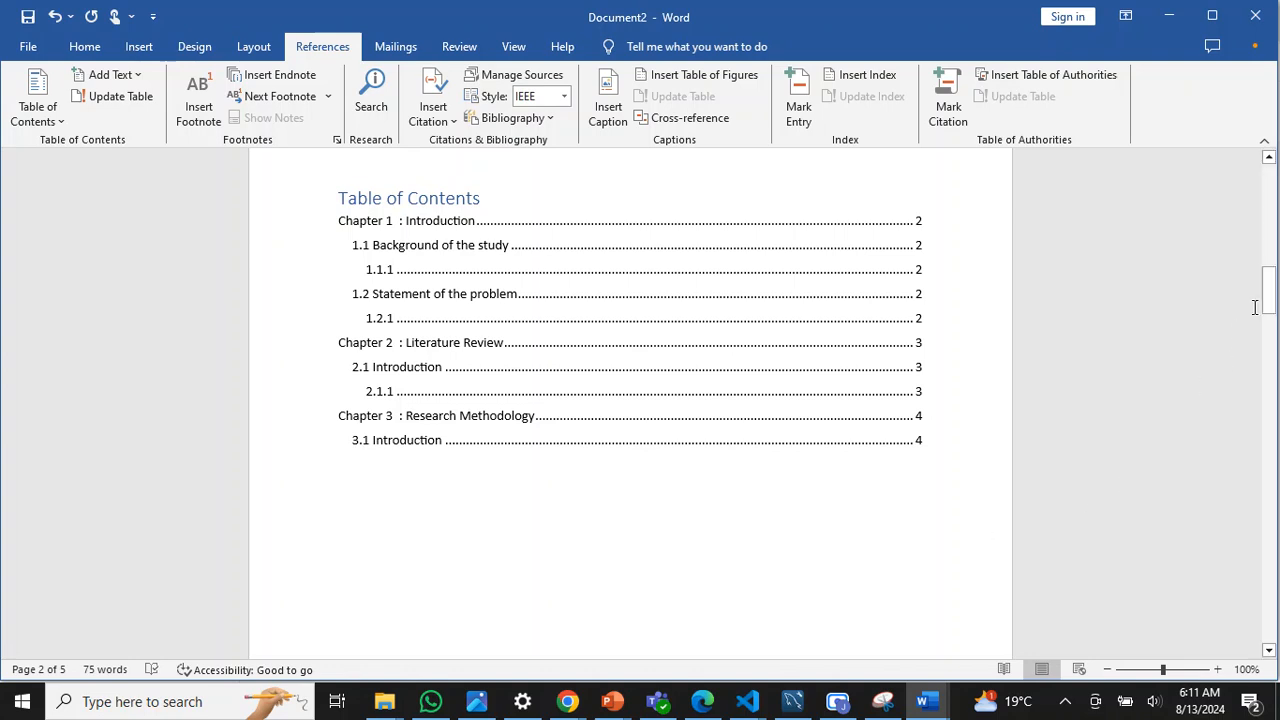
mouse_move(1268, 290)
mouse_down()
mouse_move(1269, 365)
mouse_move(1260, 302)
mouse_up()
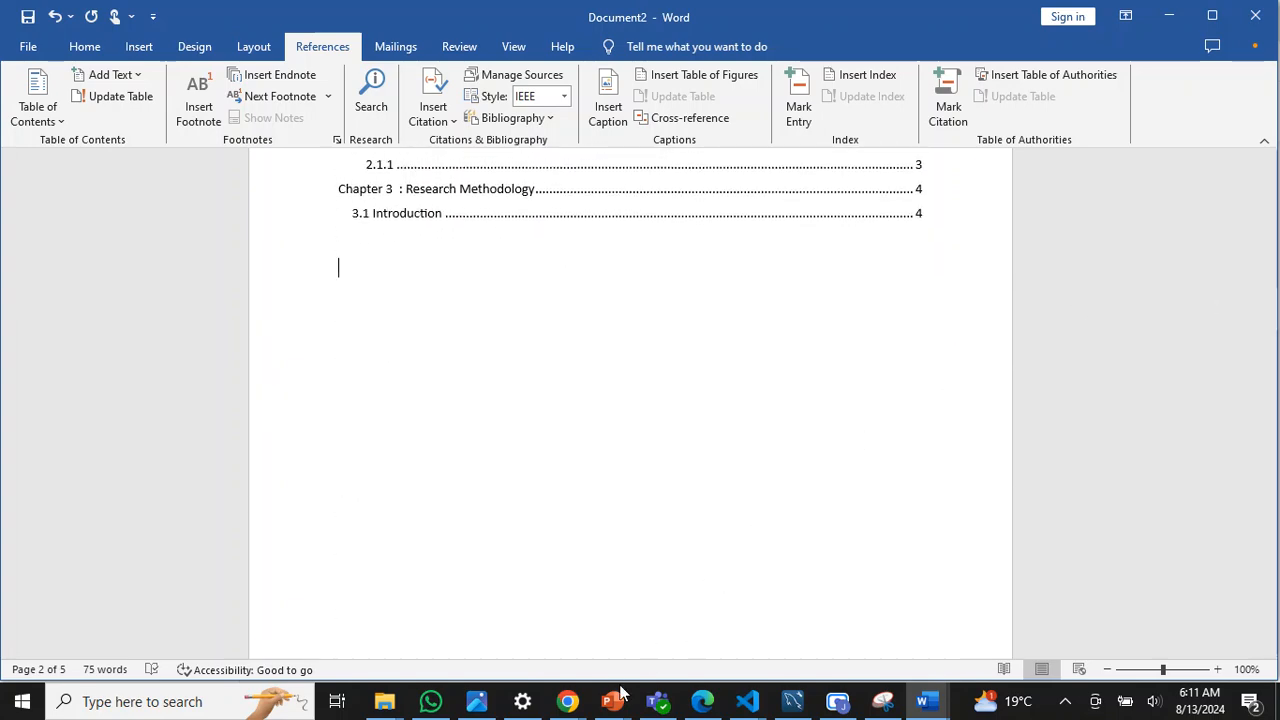
click(838, 702)
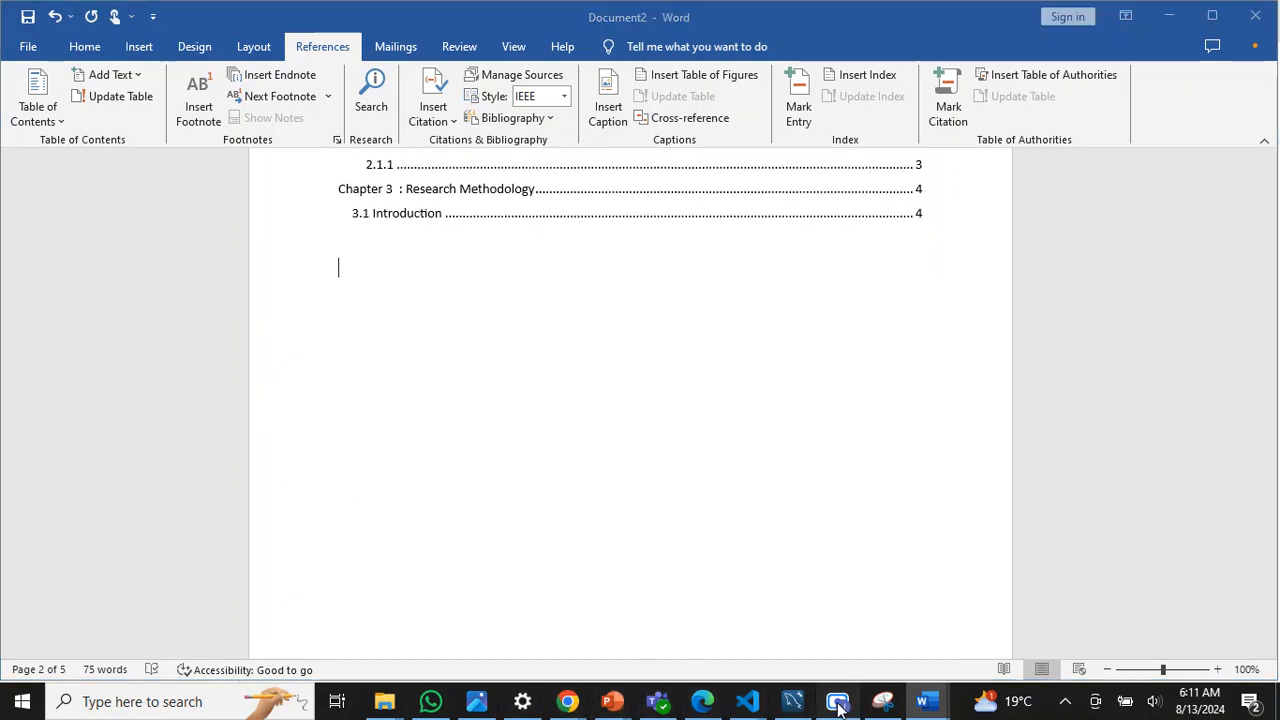